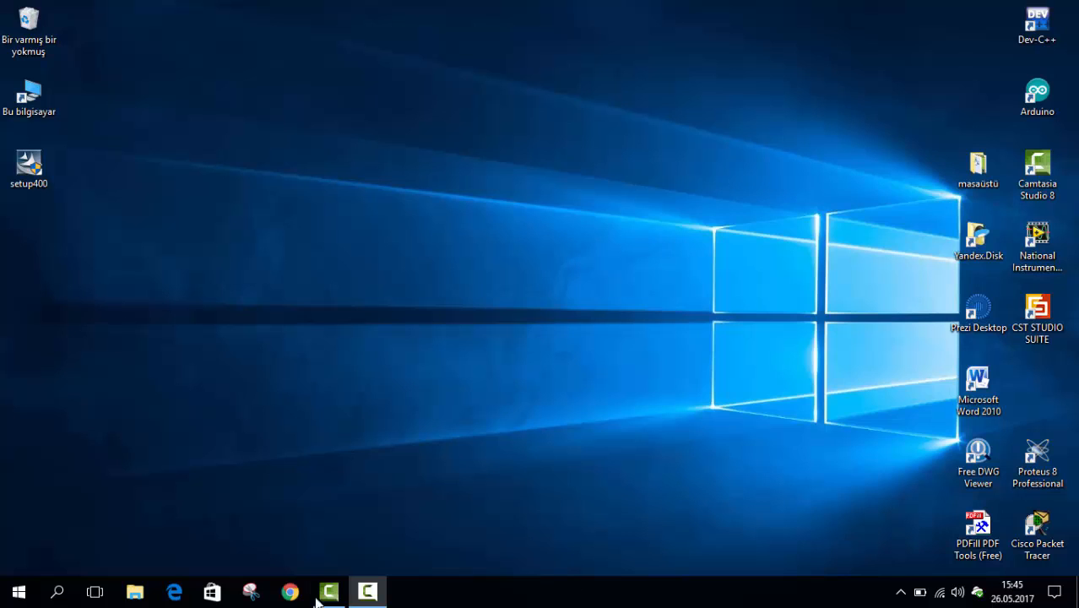
pyautogui.click(289, 592)
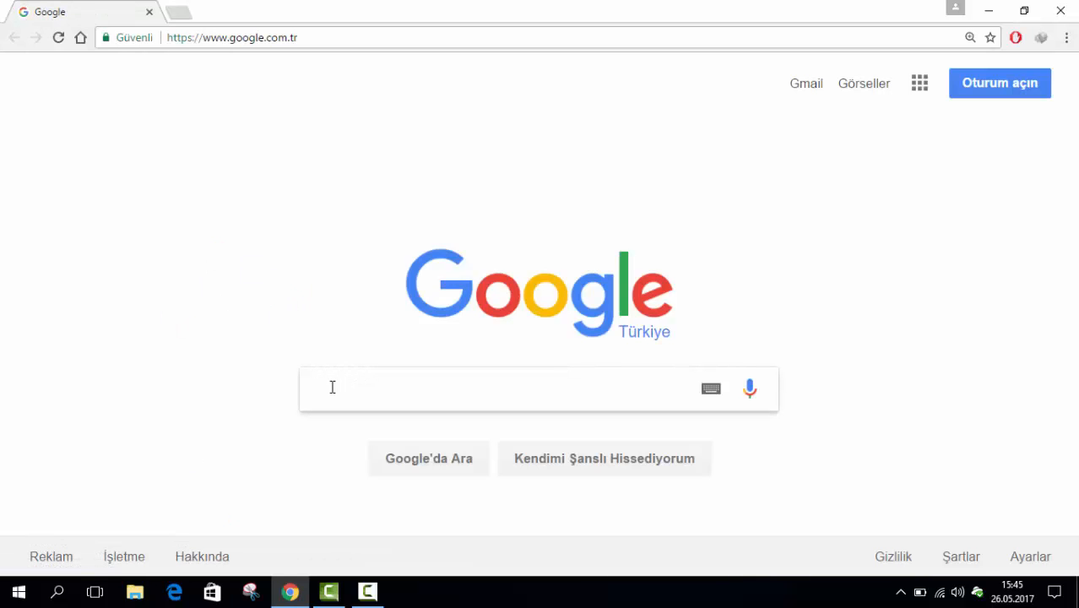
pyautogui.write('AppCA')
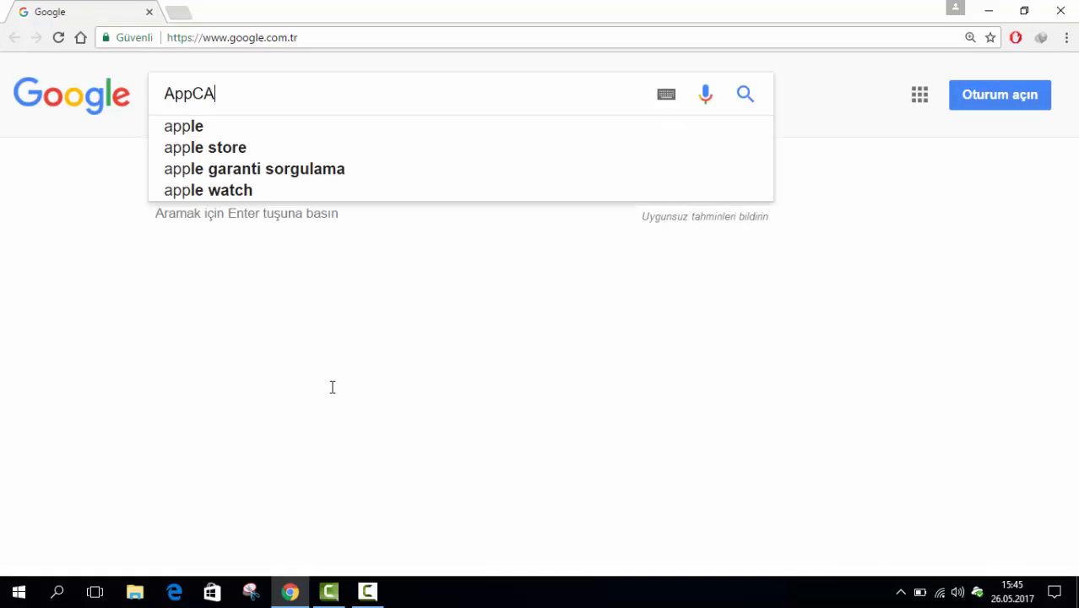
pyautogui.write('D')
pyautogui.press('Return')
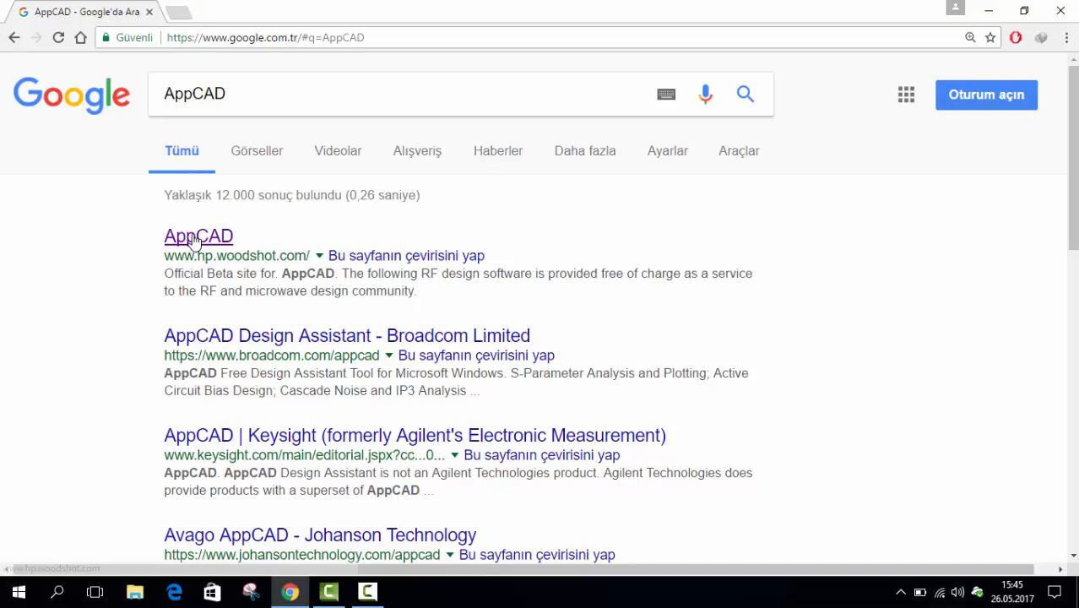
pyautogui.click(196, 241)
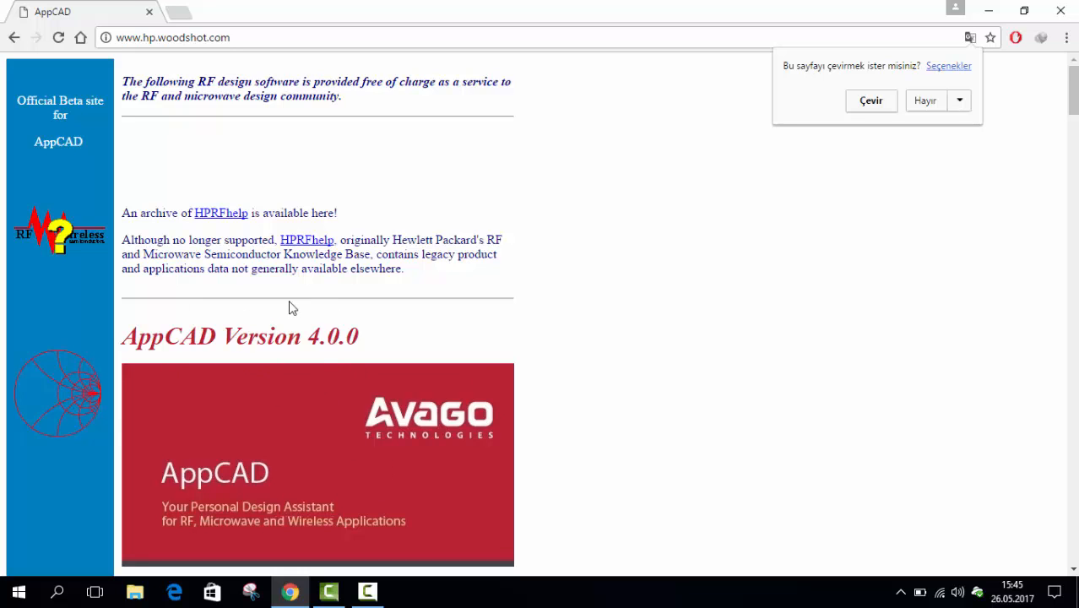
# Start downloading the AppCAD v4.0.0 setup file under a numbered file name, and cancel the transfer
pyautogui.scroll(-3, 277, 443)
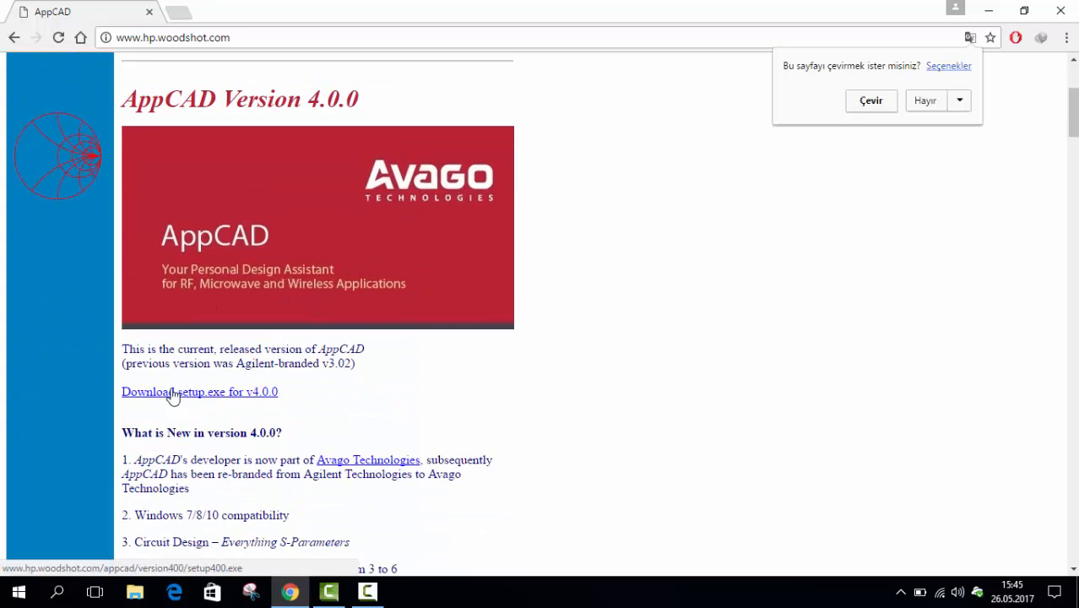
pyautogui.scroll(-3, 237, 415)
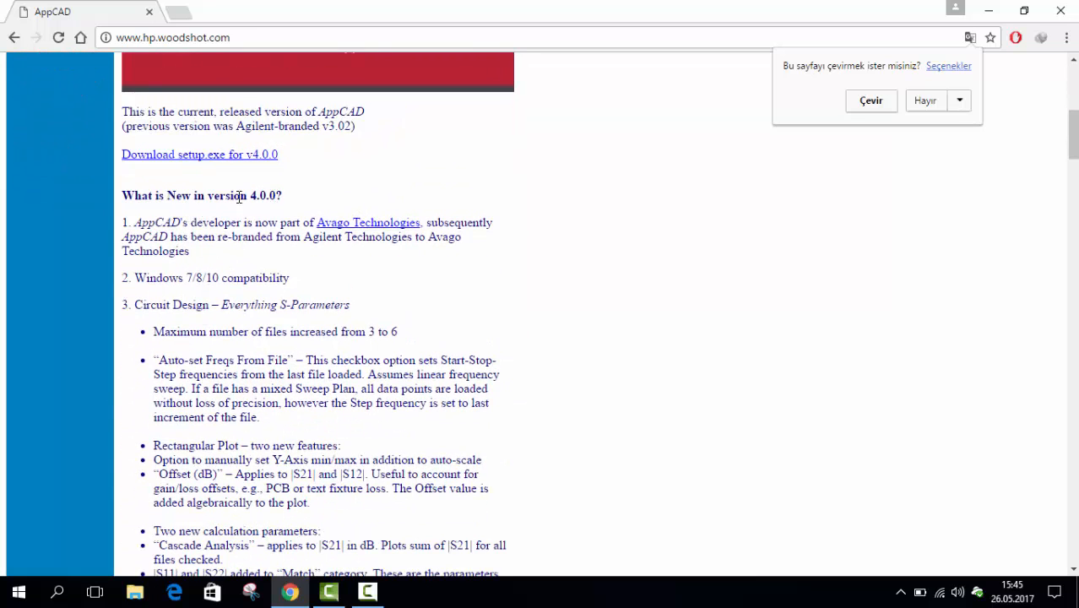
pyautogui.scroll(-10, 237, 308)
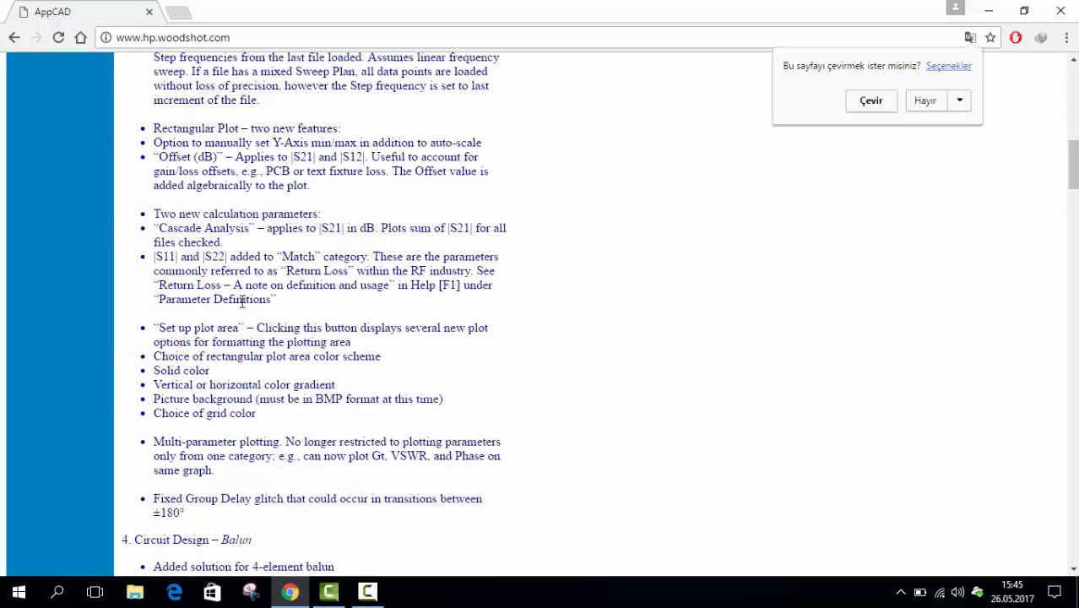
pyautogui.scroll(-2, 202, 320)
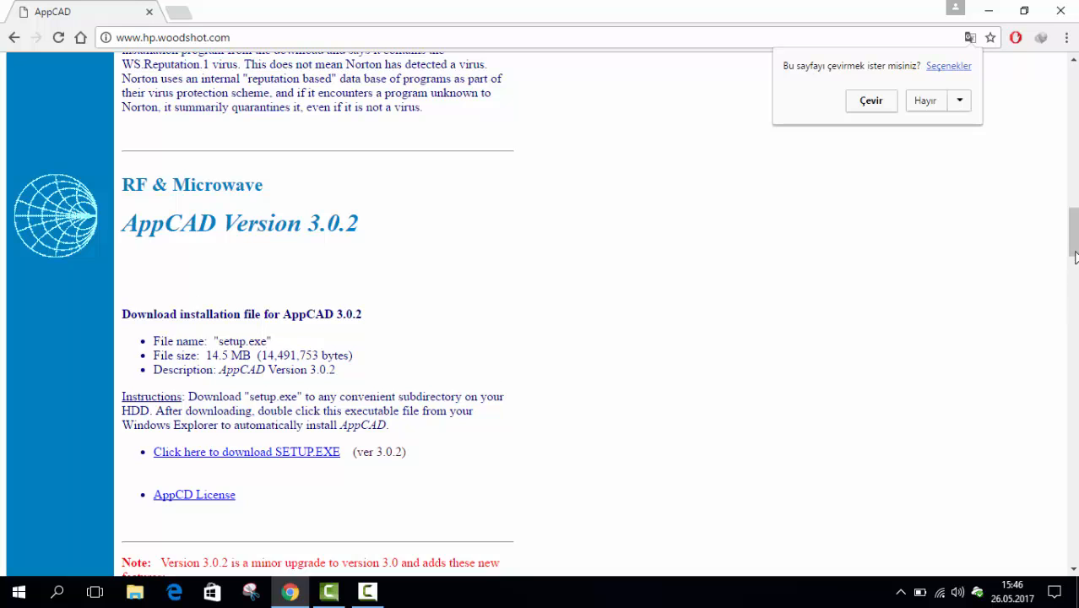
pyautogui.scroll(15, 1075, 258)
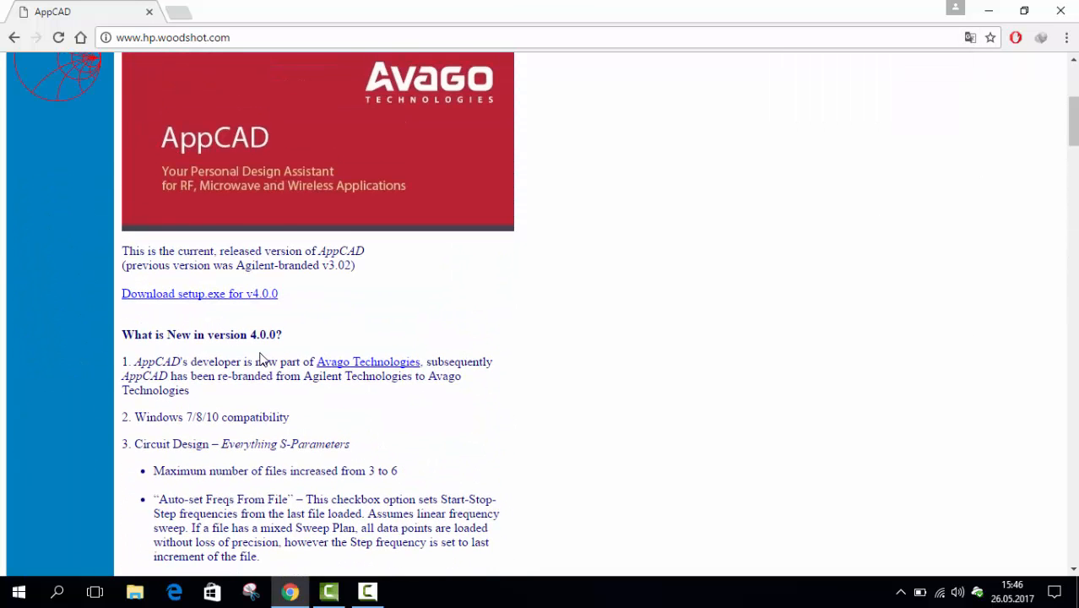
pyautogui.click(202, 295)
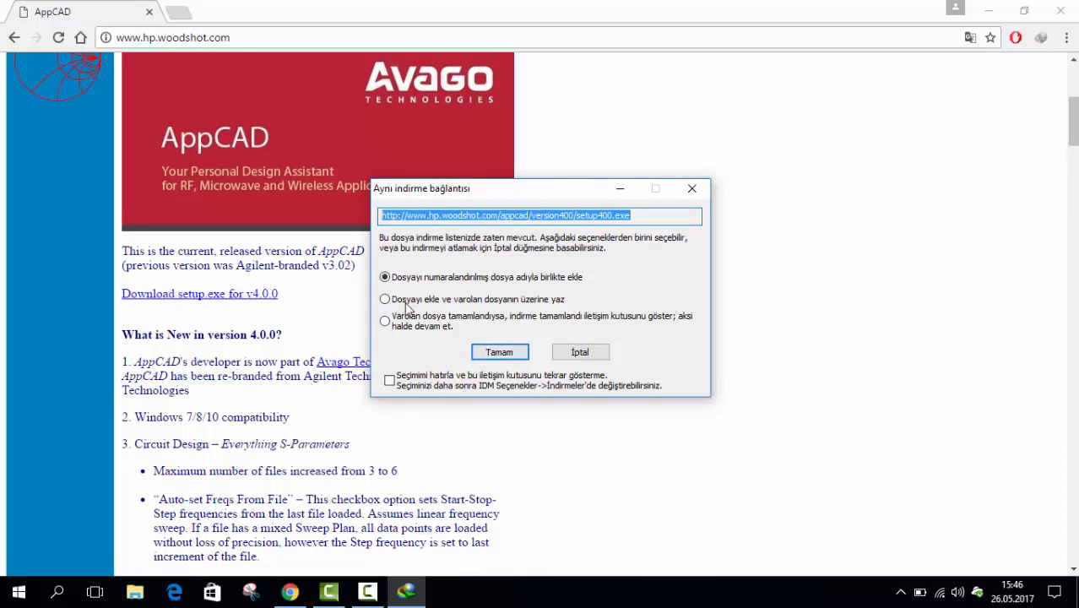
pyautogui.click(505, 349)
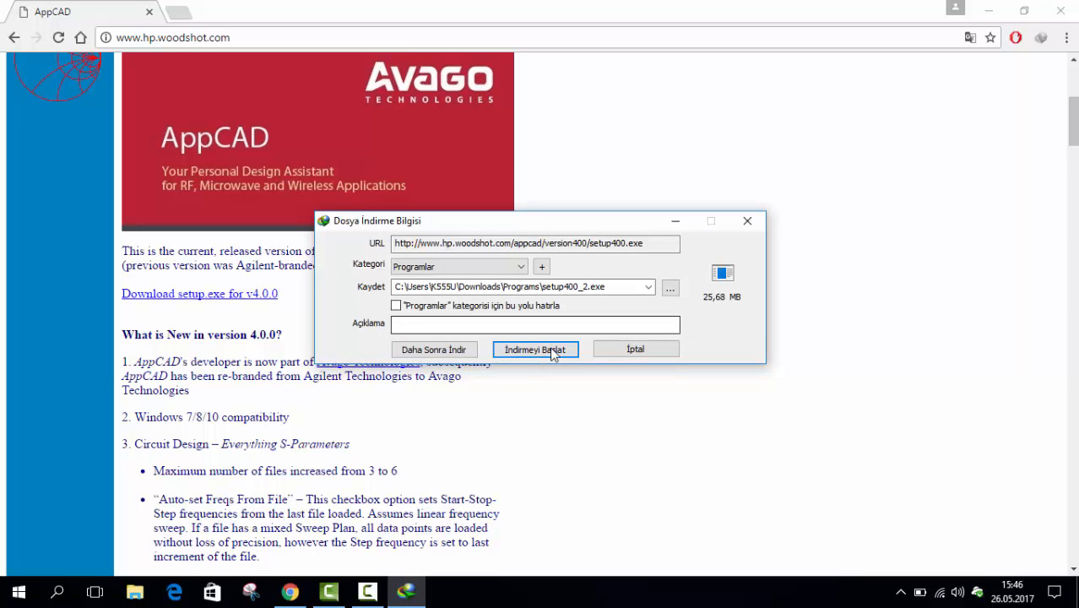
pyautogui.click(541, 350)
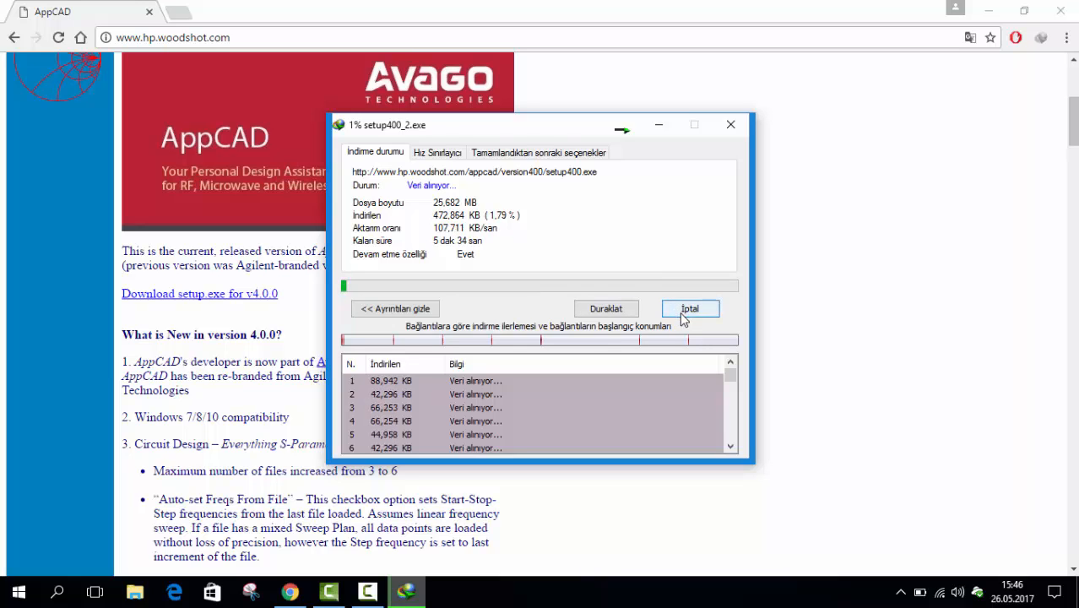
pyautogui.click(685, 312)
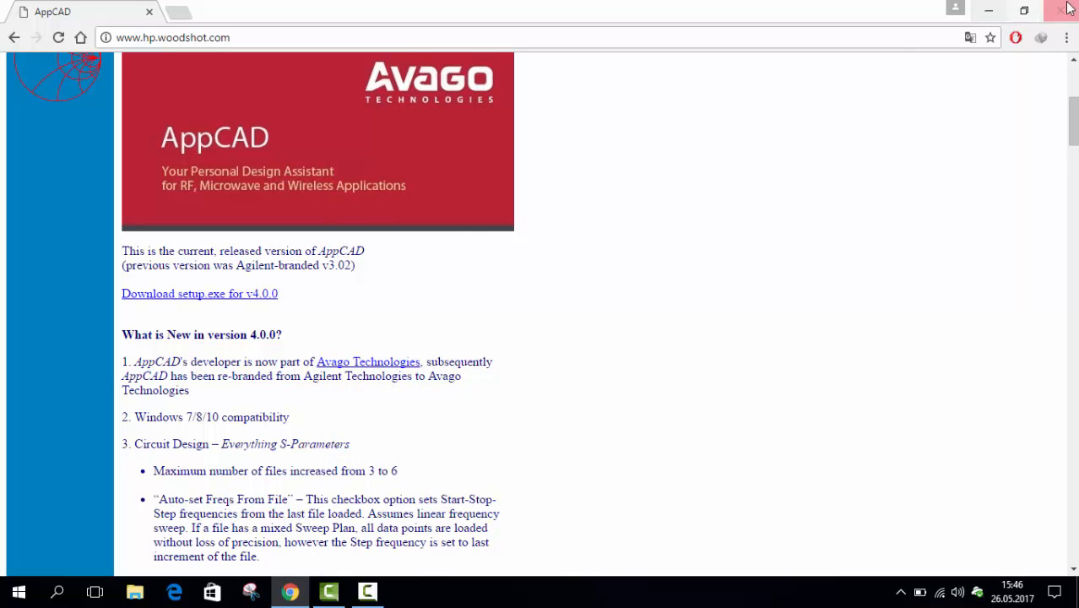
# Return to the desktop, move the setup400 installer toward the middle and launch it
pyautogui.click(988, 17)
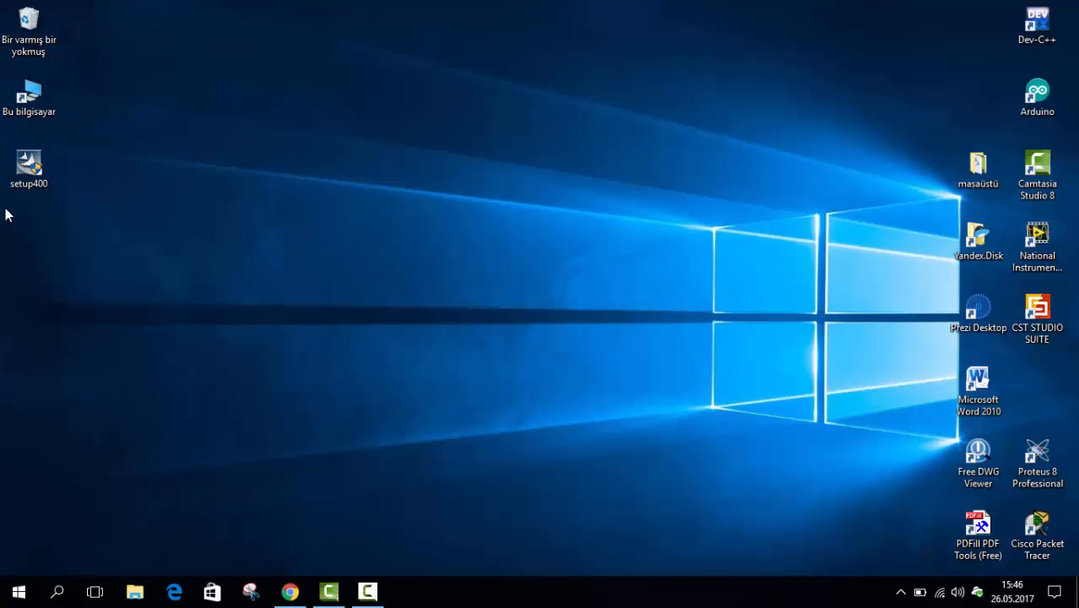
pyautogui.moveTo(31, 176); pyautogui.dragTo(385, 304)
pyautogui.doubleClick(386, 305)
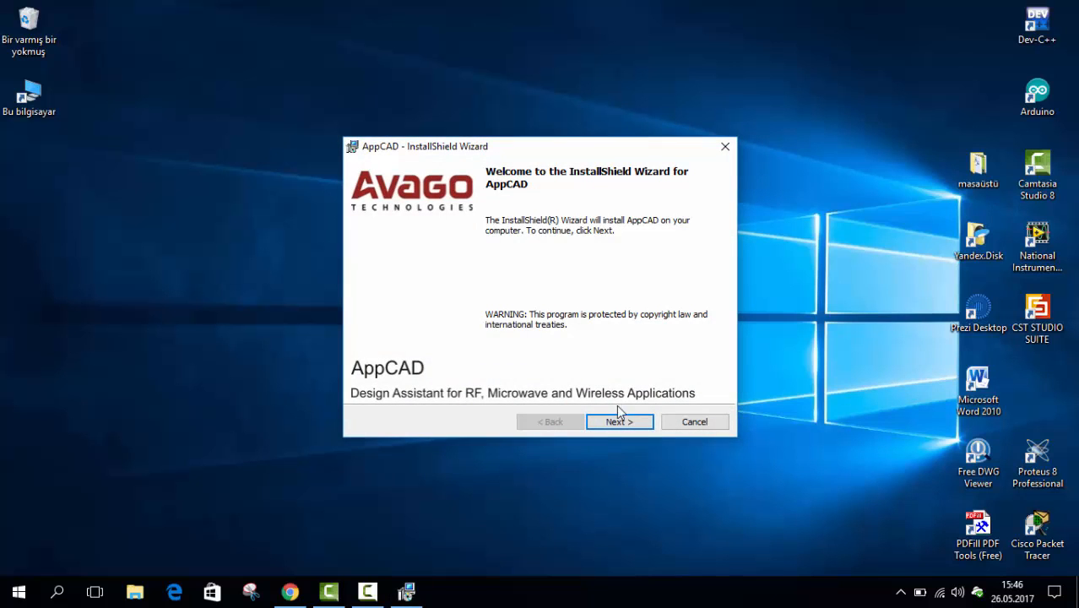
# Accept the license agreement, install AppCAD with the Typical setup in its default folder, and finish the wizard
pyautogui.click(619, 423)
pyautogui.click(457, 366)
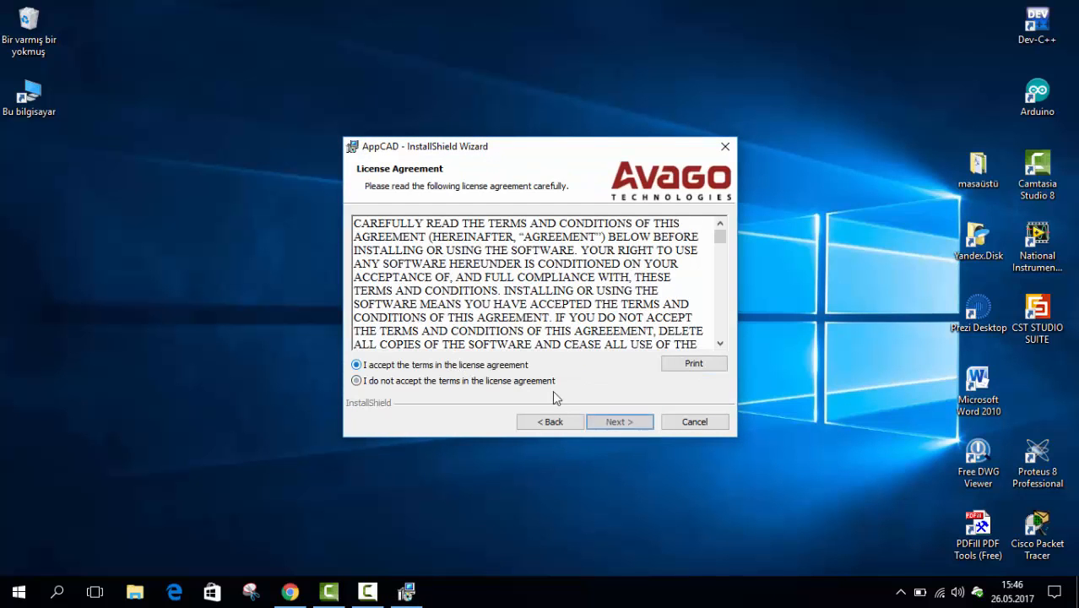
pyautogui.click(624, 424)
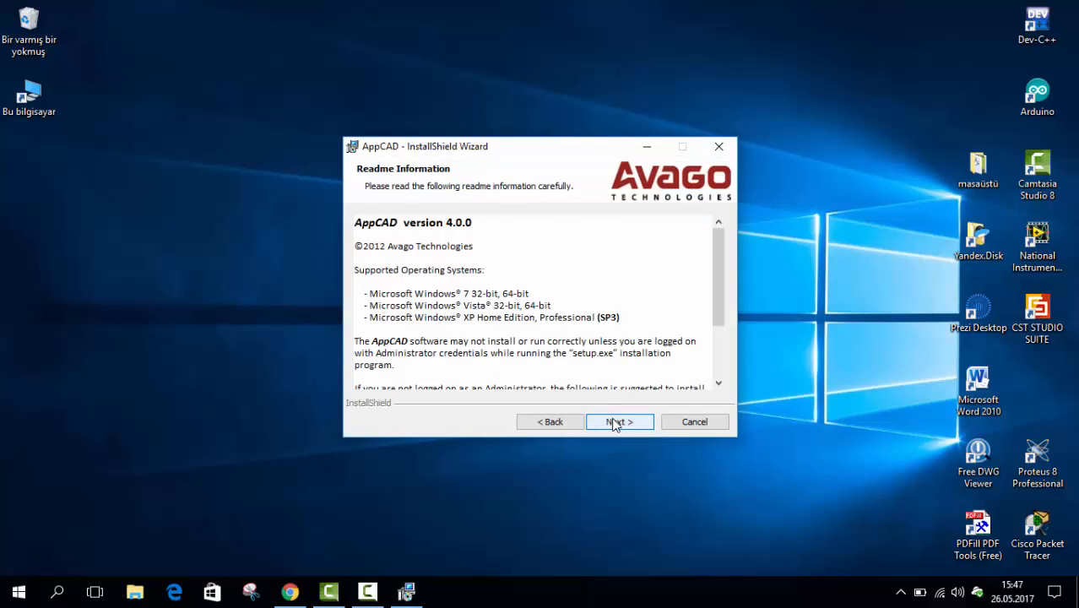
pyautogui.click(613, 417)
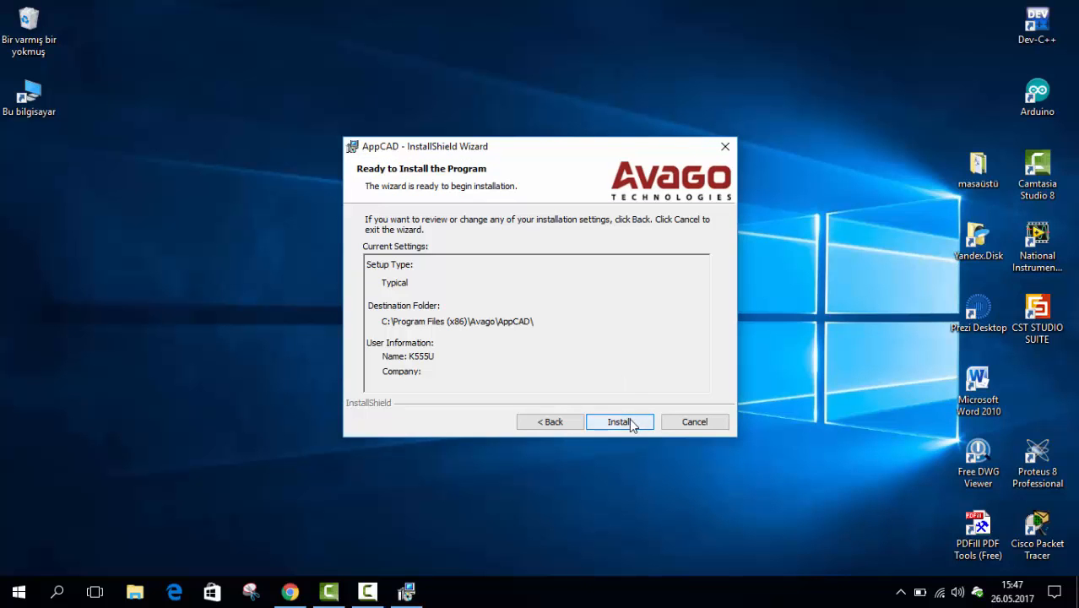
pyautogui.click(618, 419)
pyautogui.moveTo(553, 153)
pyautogui.mouseDown()
pyautogui.moveTo(581, 149)
pyautogui.moveTo(541, 159)
pyautogui.mouseUp()
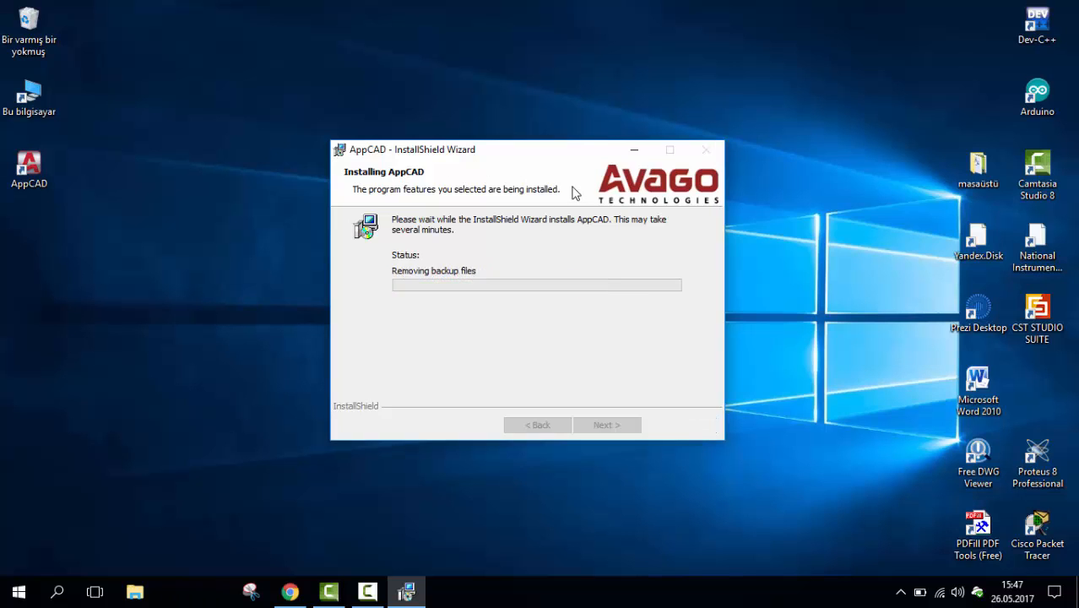
pyautogui.click(625, 425)
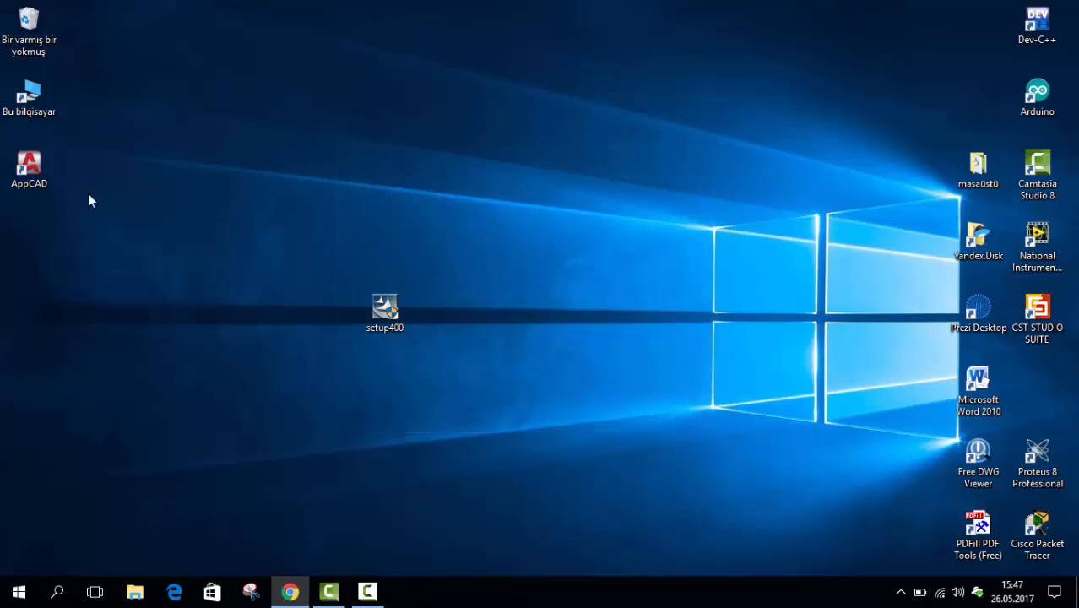
# Move the AppCAD shortcut below the CST STUDIO SUITE icon on the desktop and launch AppCAD
pyautogui.moveTo(38, 170); pyautogui.dragTo(501, 245)
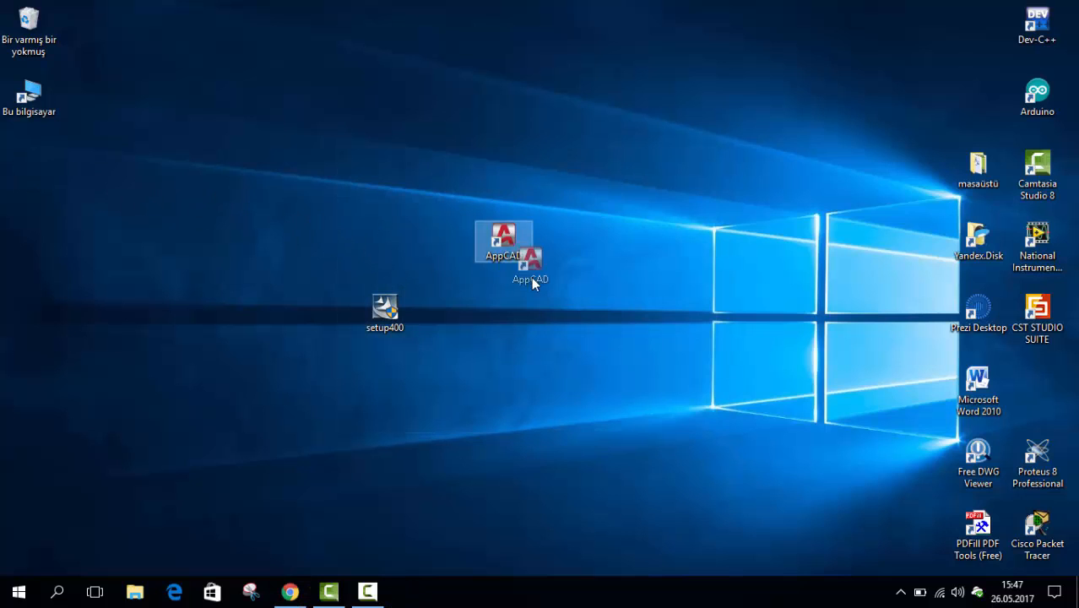
pyautogui.moveTo(558, 282); pyautogui.dragTo(1038, 382)
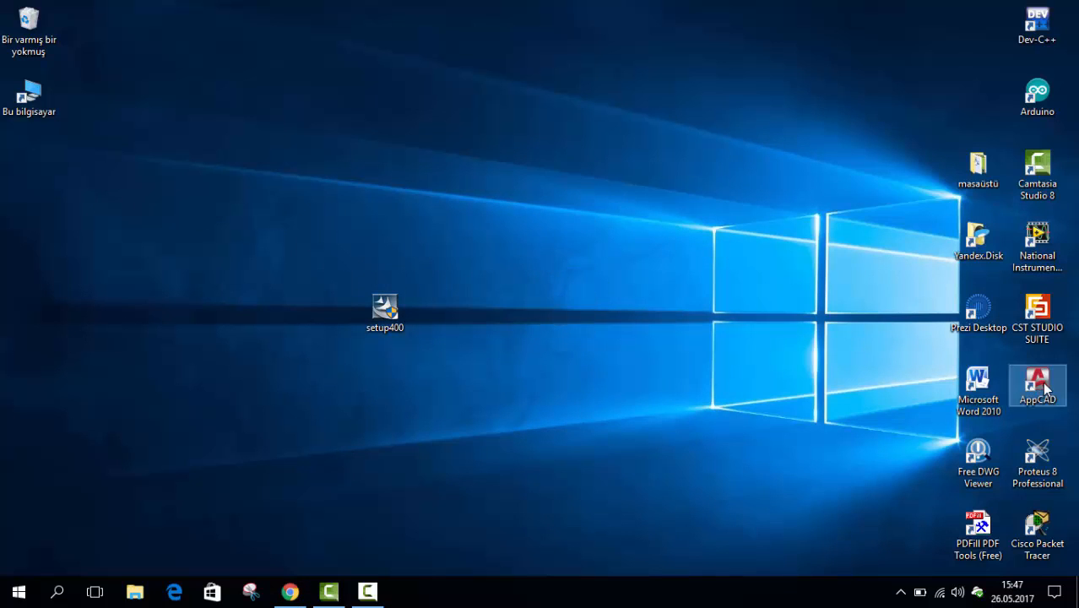
pyautogui.doubleClick(1037, 382)
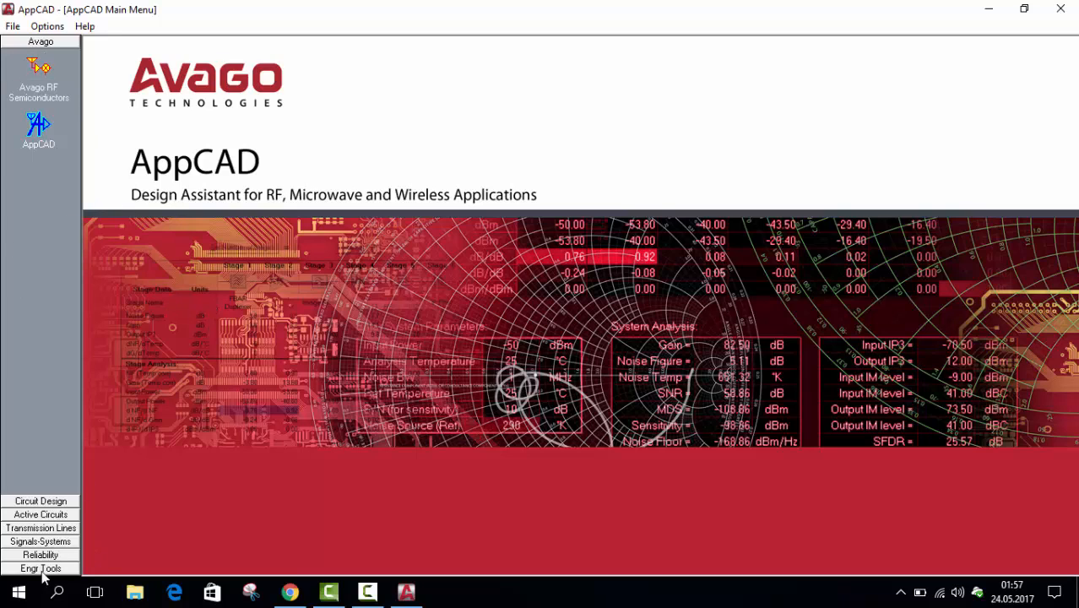
# Look through the program's options and the tools in each category, from Circuit Design to Engr Tools
pyautogui.click(13, 26)
pyautogui.moveTo(62, 32)
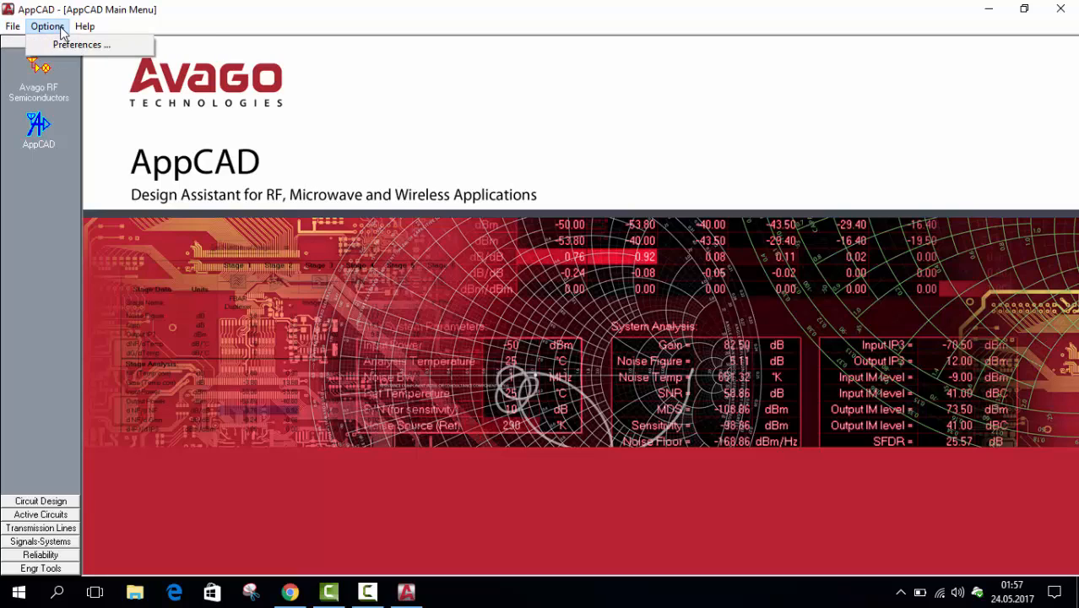
pyautogui.click(108, 291)
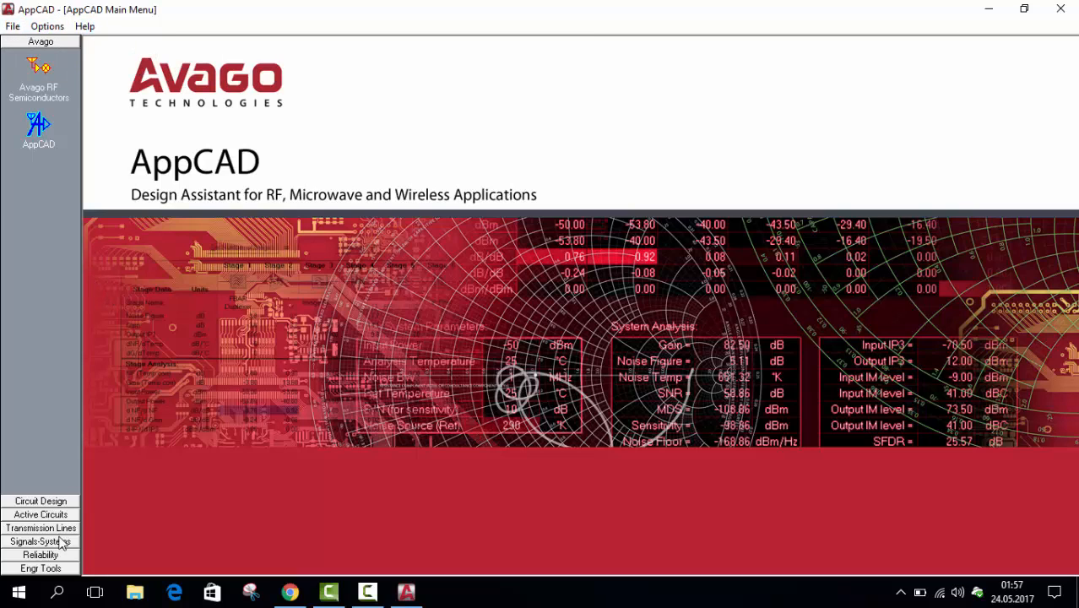
pyautogui.click(34, 502)
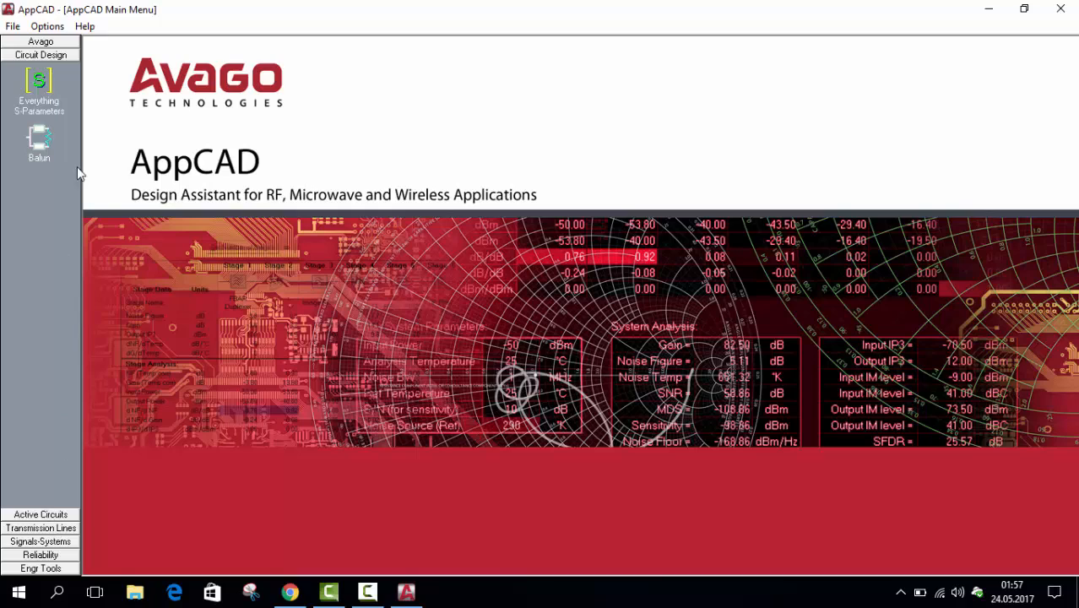
pyautogui.click(40, 515)
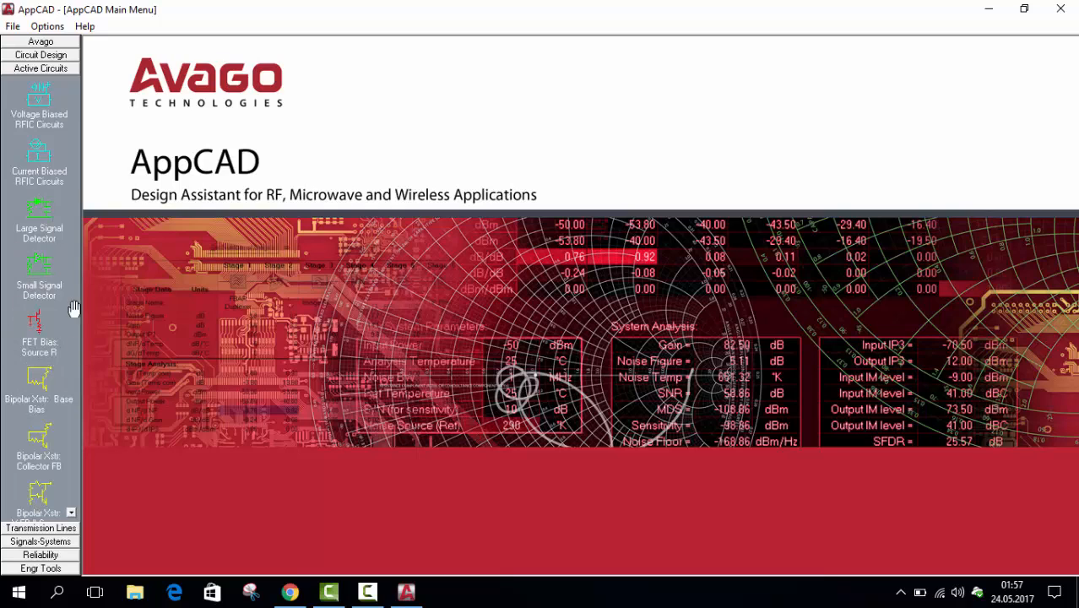
pyautogui.click(42, 528)
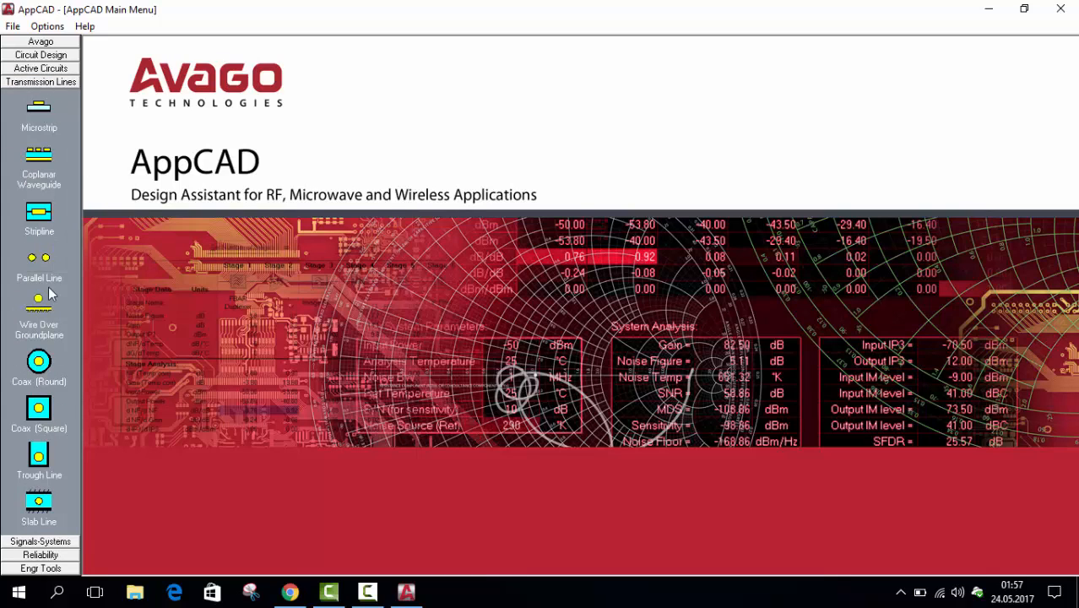
pyautogui.click(43, 543)
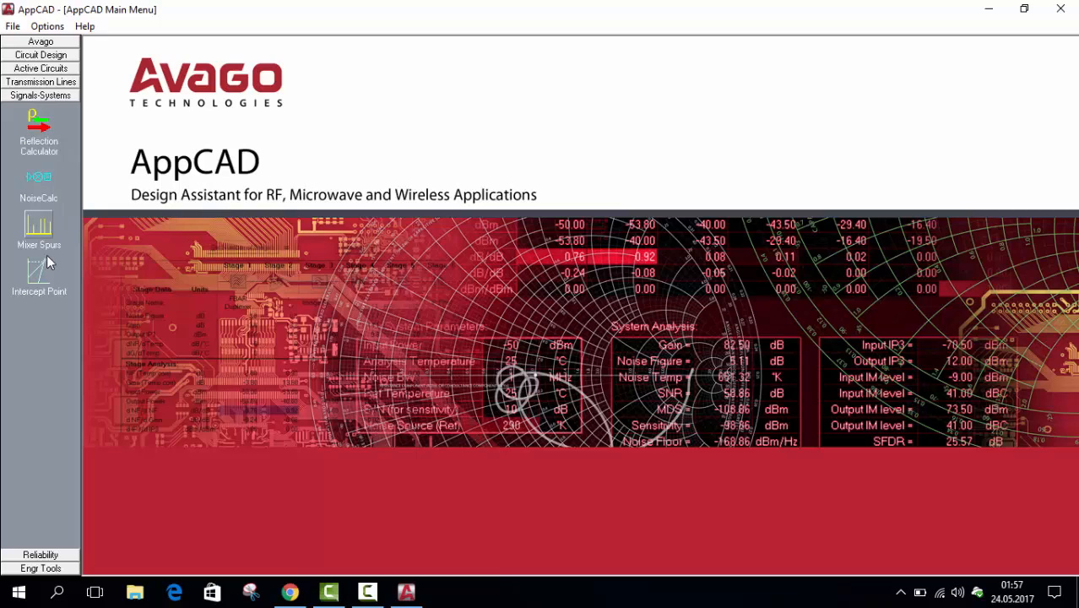
pyautogui.click(44, 554)
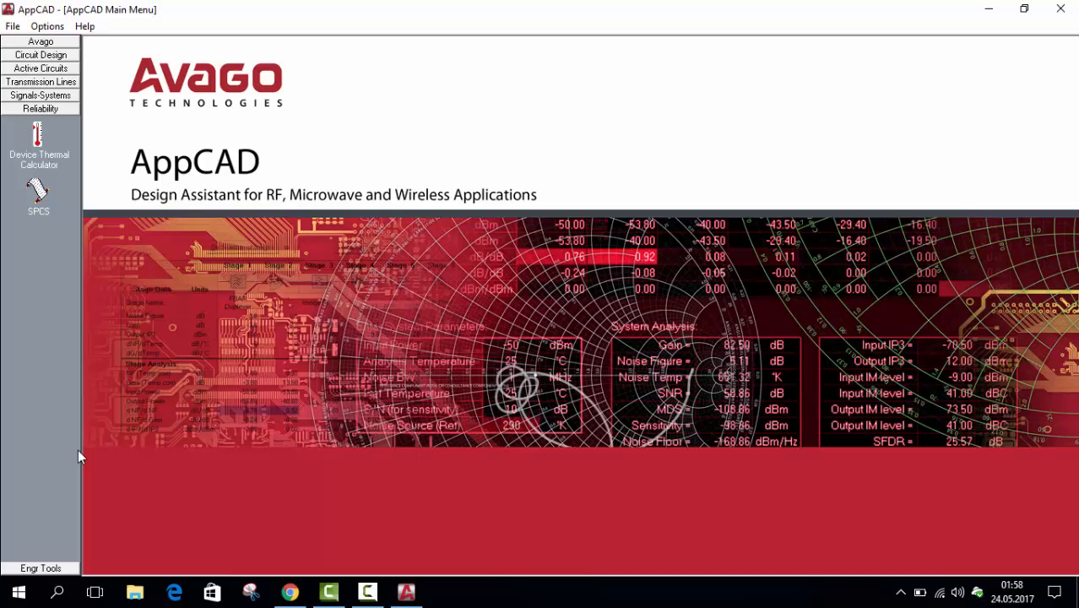
pyautogui.click(42, 568)
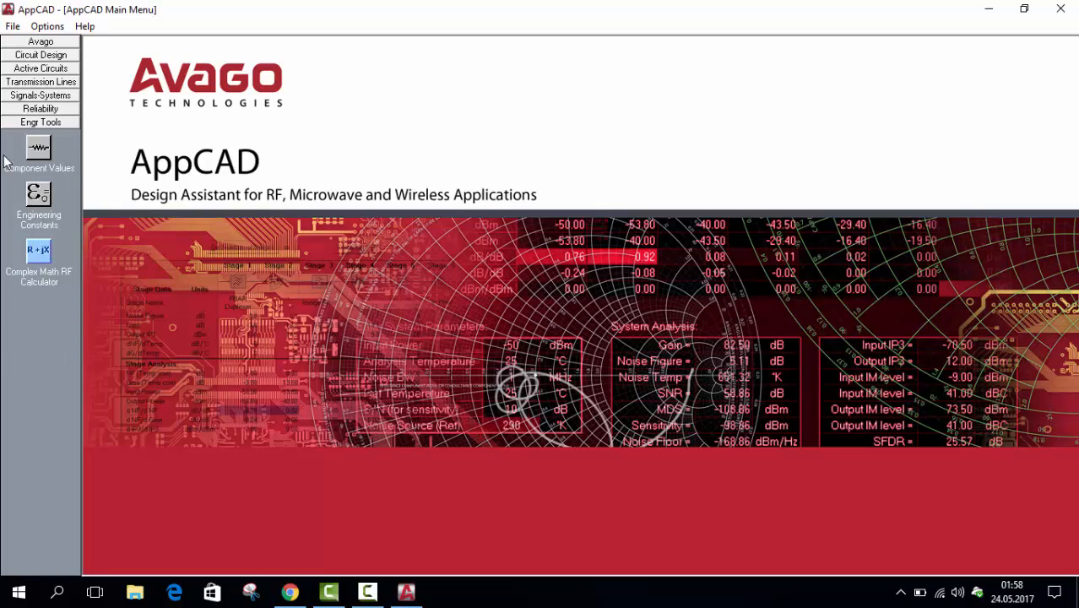
# Open the Microstrip calculator from the Transmission Lines category
pyautogui.click(44, 82)
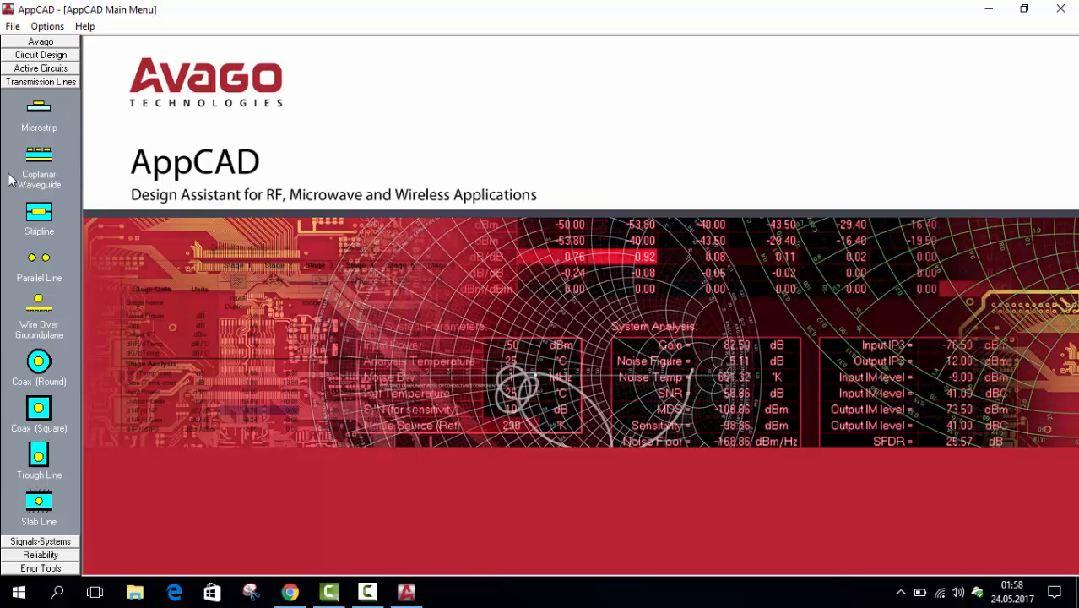
pyautogui.click(43, 114)
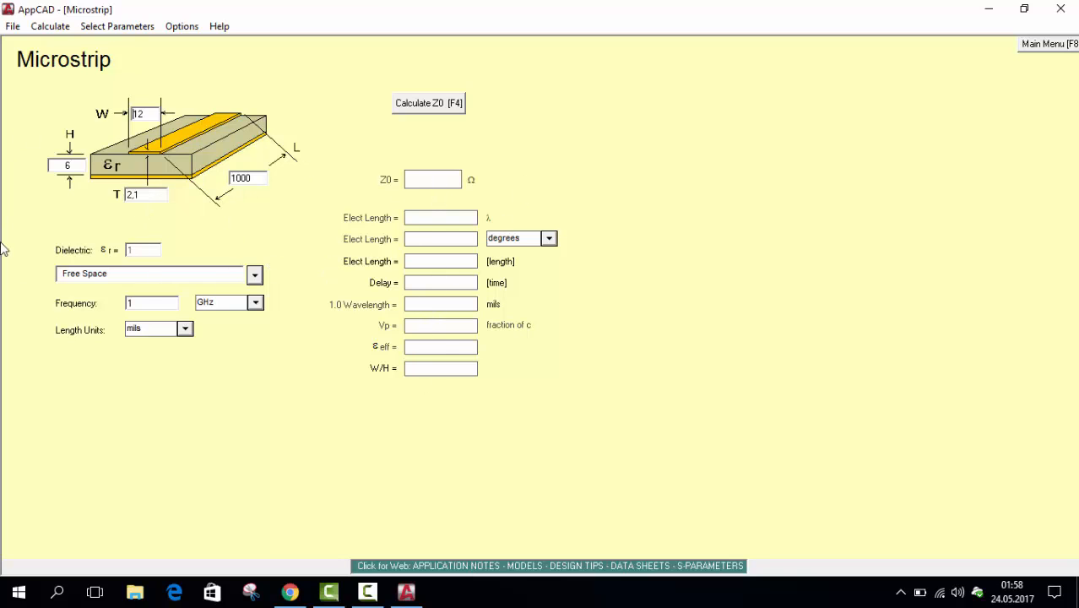
# Choose Plexiglas, with a dielectric constant of 3,45, from the material list as the microstrip's dielectric
pyautogui.click(139, 279)
pyautogui.click(138, 196)
pyautogui.click(153, 272)
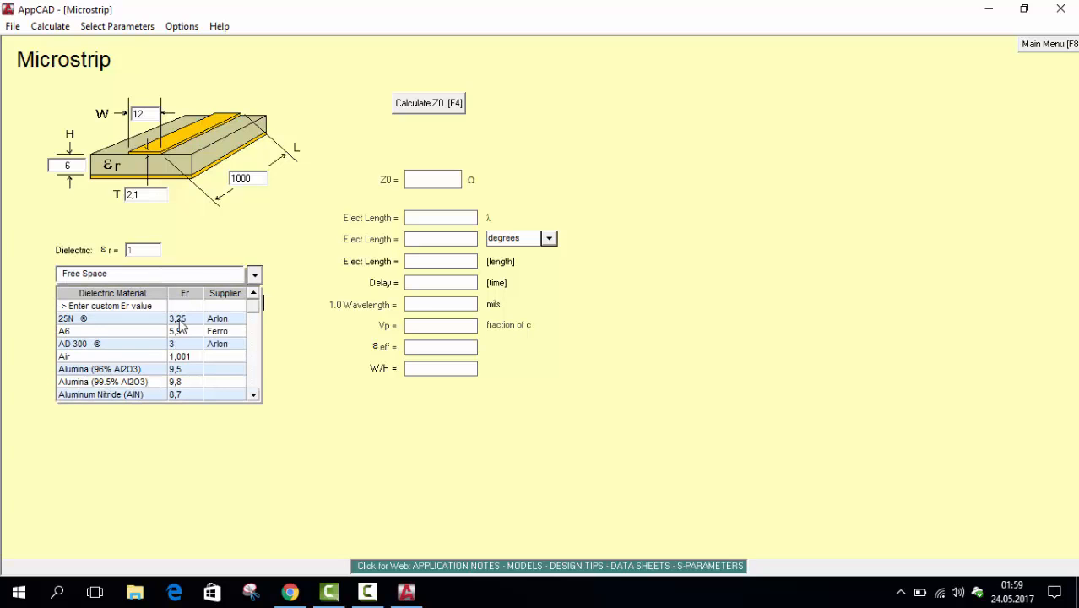
pyautogui.scroll(-7, 178, 355)
pyautogui.scroll(-10, 178, 355)
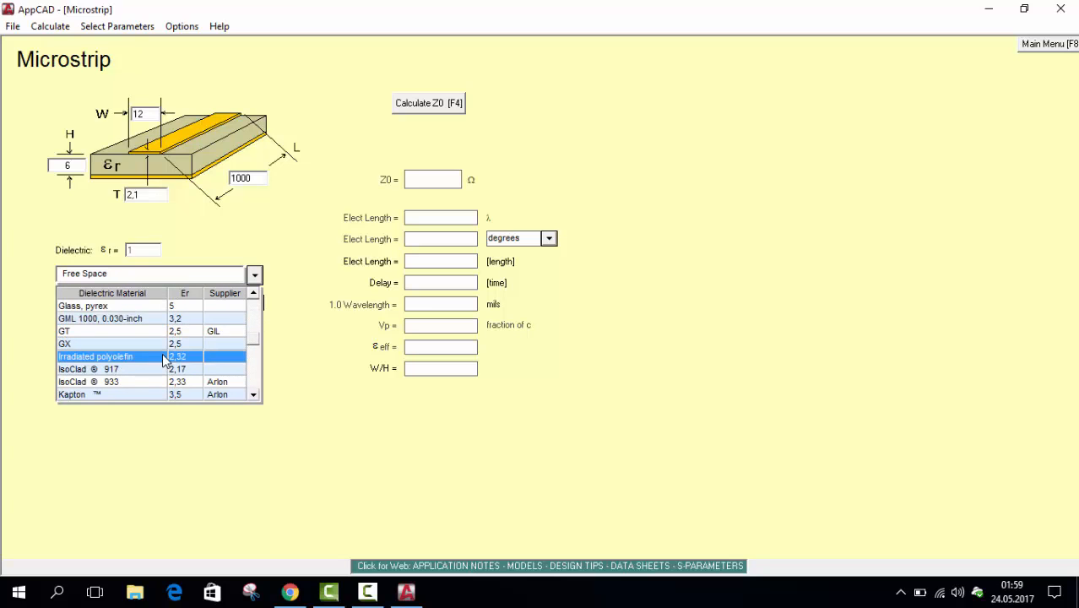
pyautogui.scroll(-5, 189, 334)
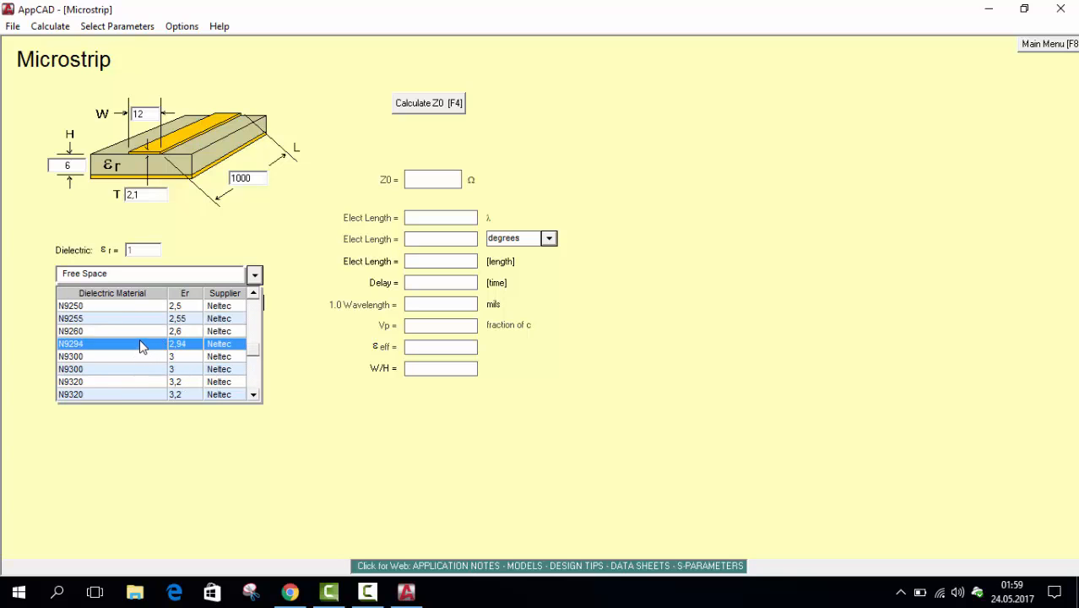
pyautogui.scroll(2, 168, 337)
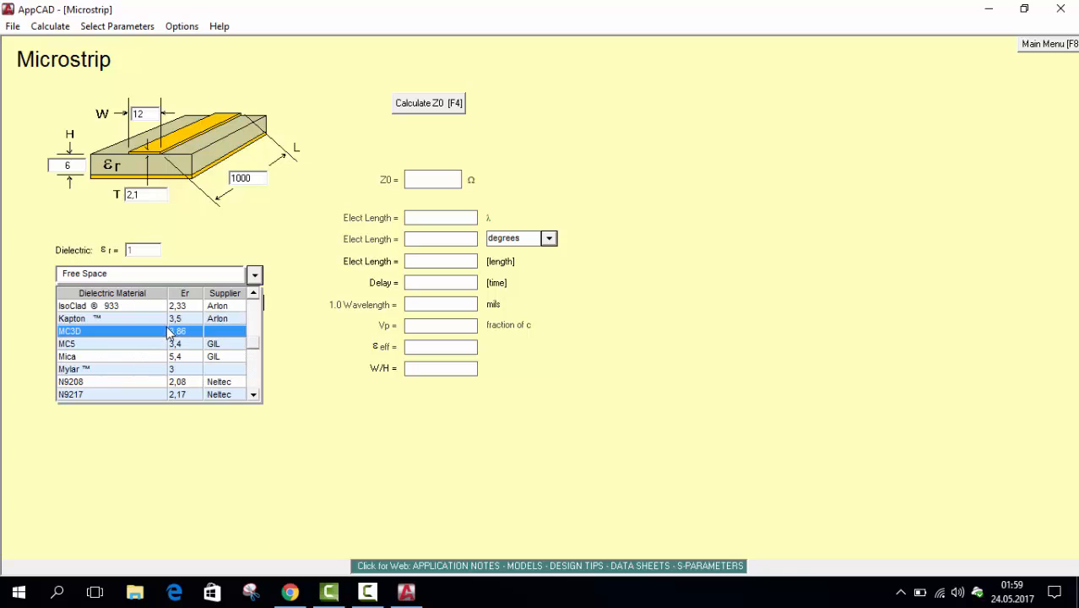
pyautogui.scroll(3, 168, 335)
pyautogui.scroll(-5, 122, 346)
pyautogui.scroll(-6, 116, 345)
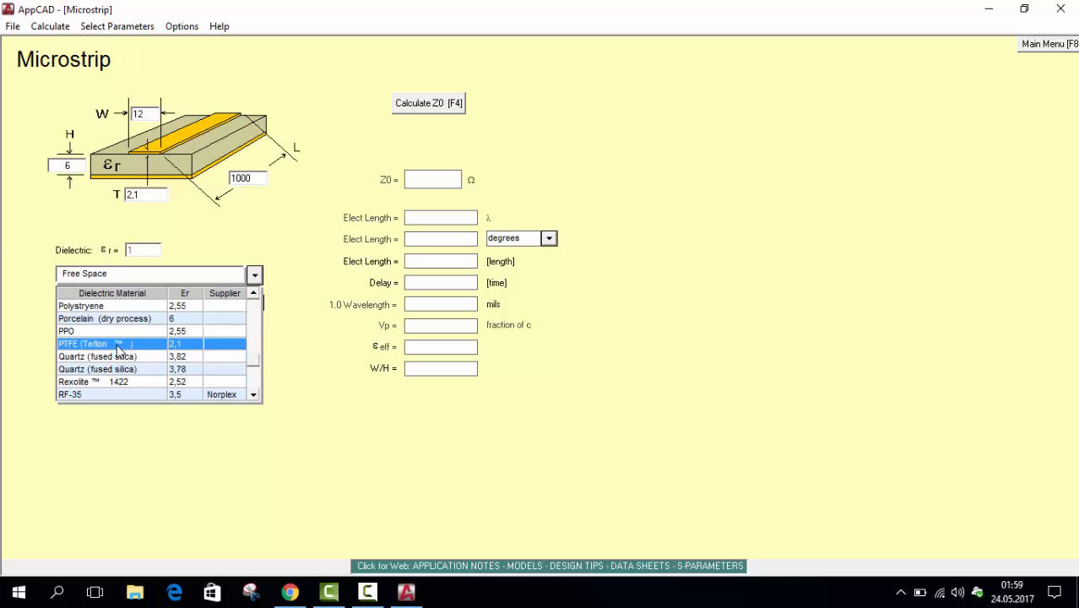
pyautogui.scroll(2, 211, 337)
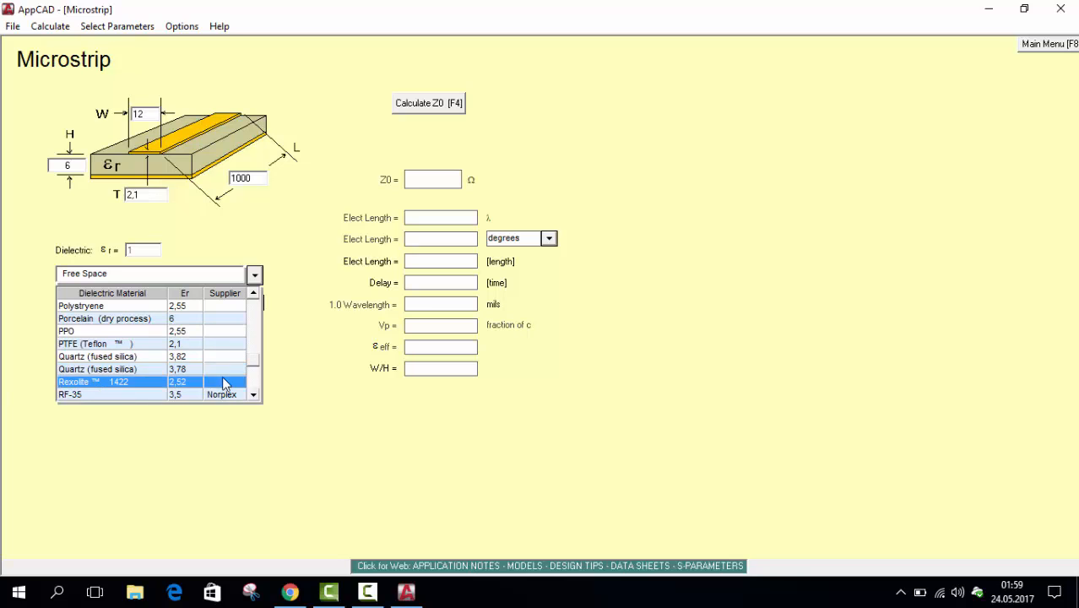
pyautogui.click(253, 294)
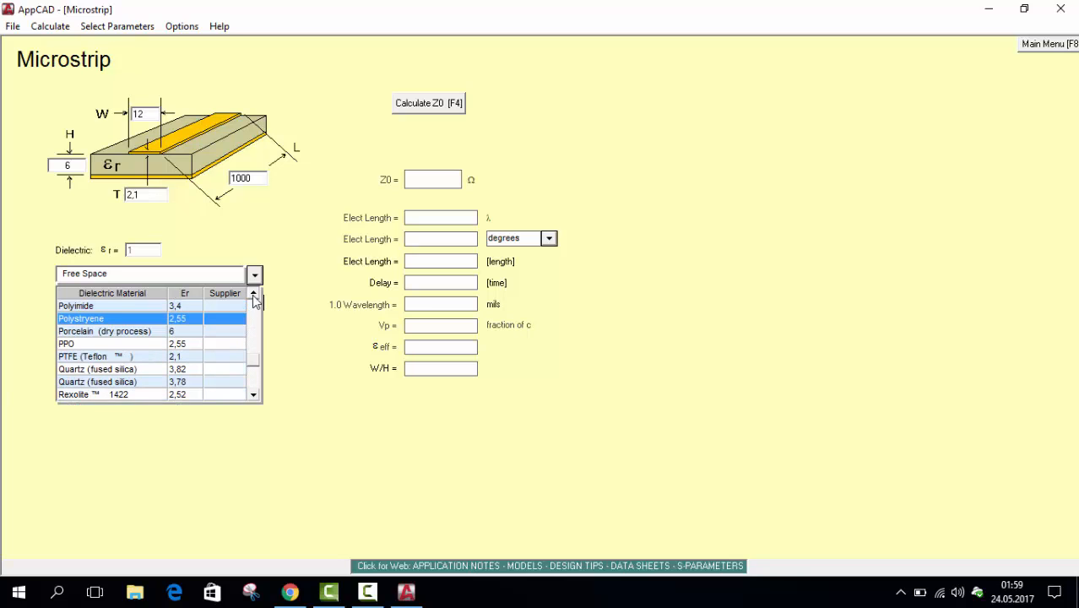
pyautogui.click(253, 294)
pyautogui.click(253, 294)
pyautogui.click(254, 295)
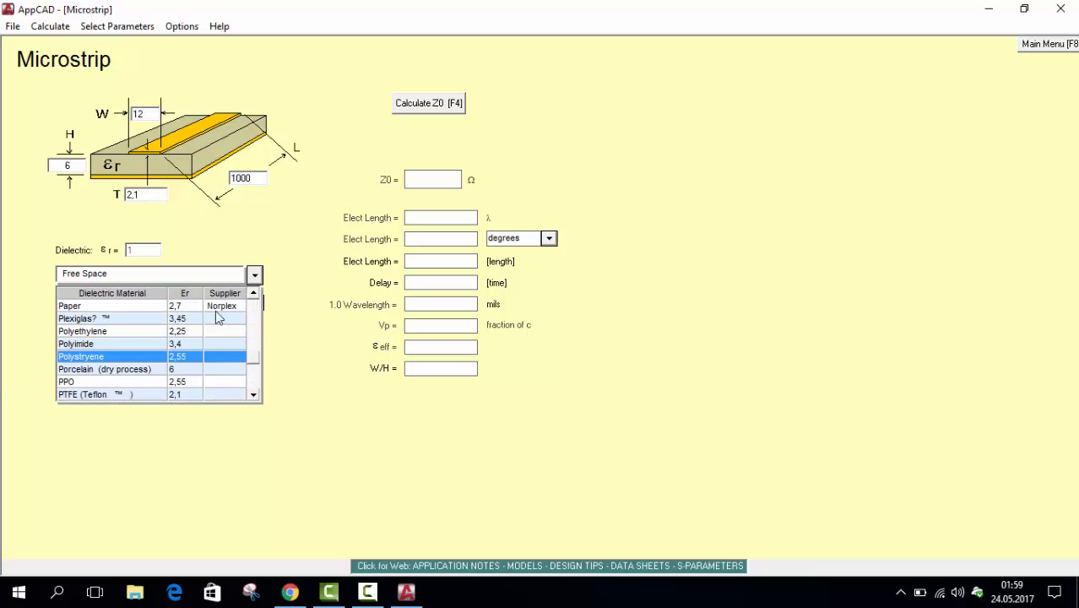
pyautogui.click(141, 319)
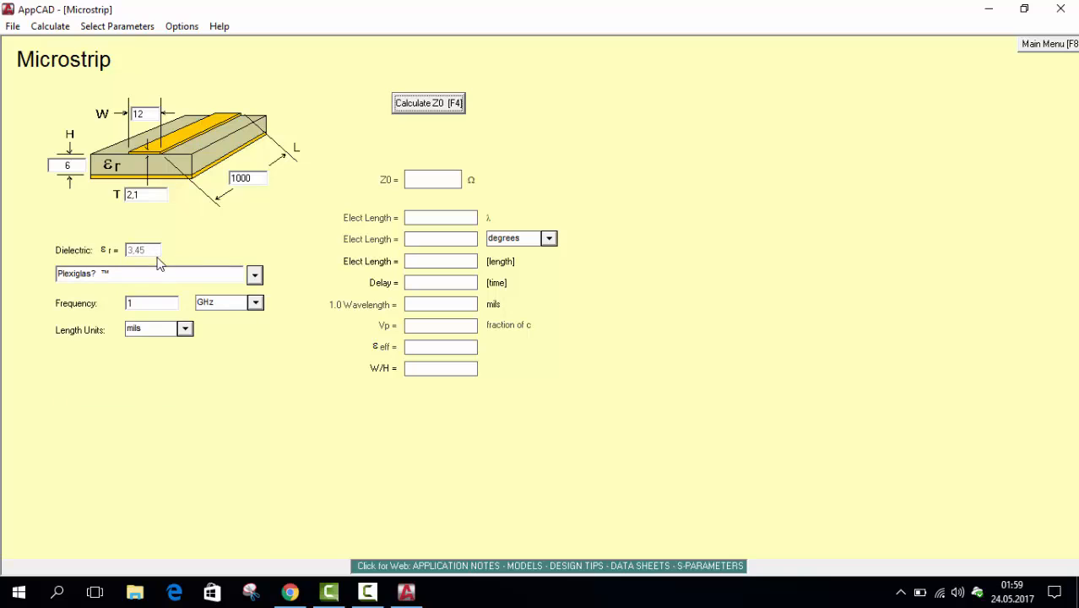
# Set the frequency to 750 MHz and the length units to mm
pyautogui.click(140, 302)
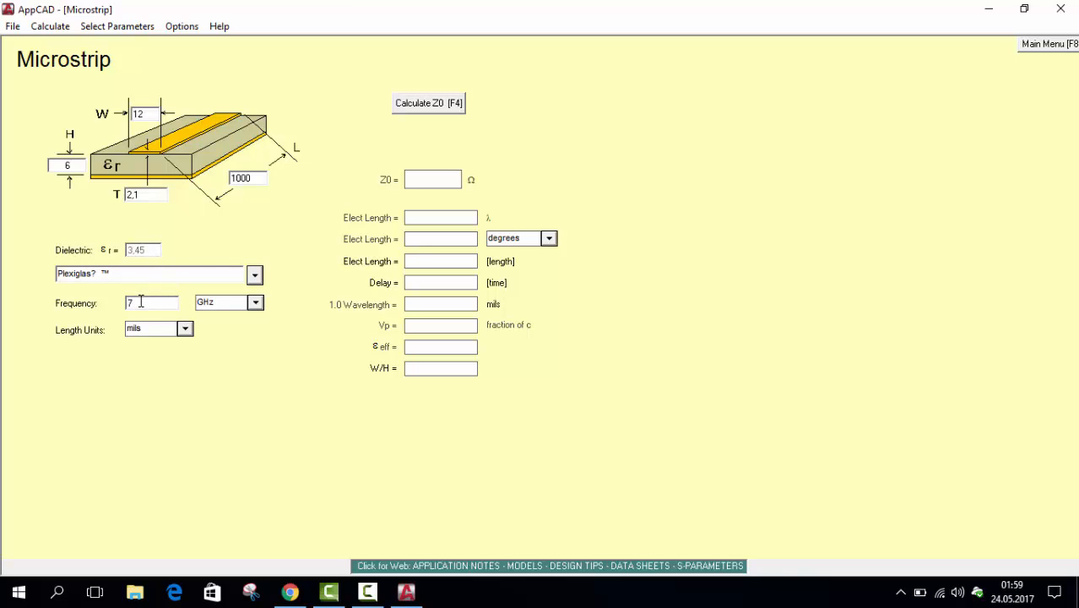
pyautogui.write('750')
pyautogui.click(205, 306)
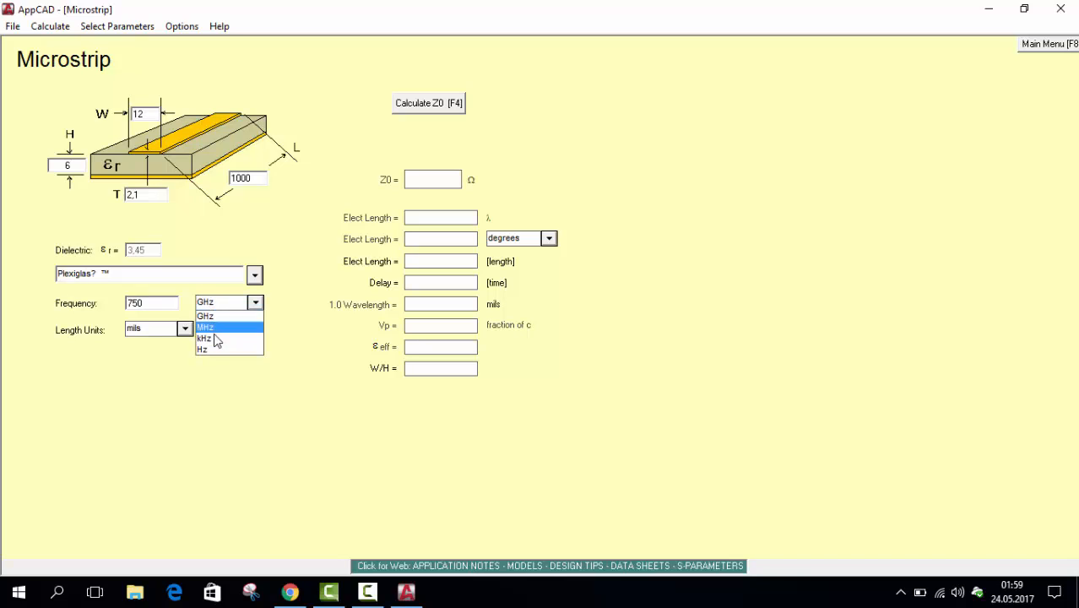
pyautogui.click(206, 327)
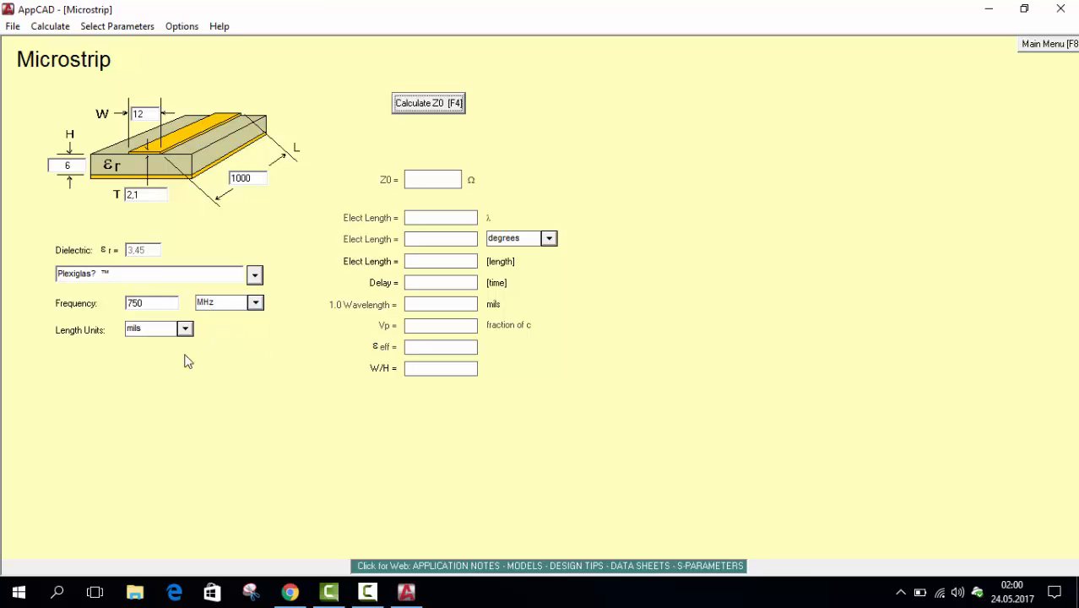
pyautogui.click(152, 330)
pyautogui.click(154, 388)
# Set the substrate height H to 1,524 mm and the microstrip thickness T to 0,035 mm
pyautogui.doubleClick(71, 166)
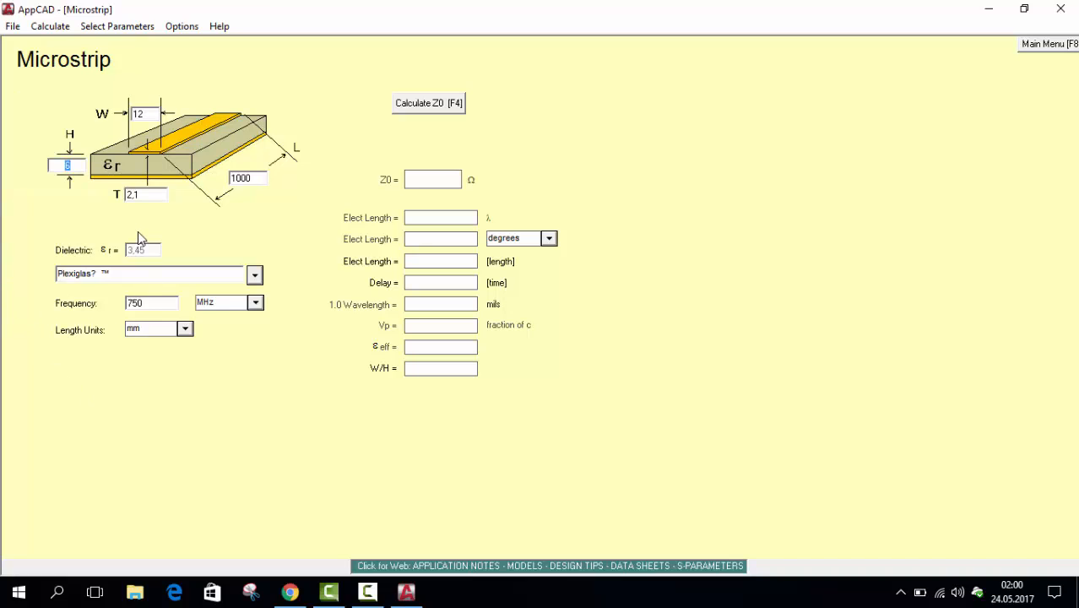
pyautogui.write('1,524')
pyautogui.click(147, 197)
pyautogui.doubleClick(153, 194)
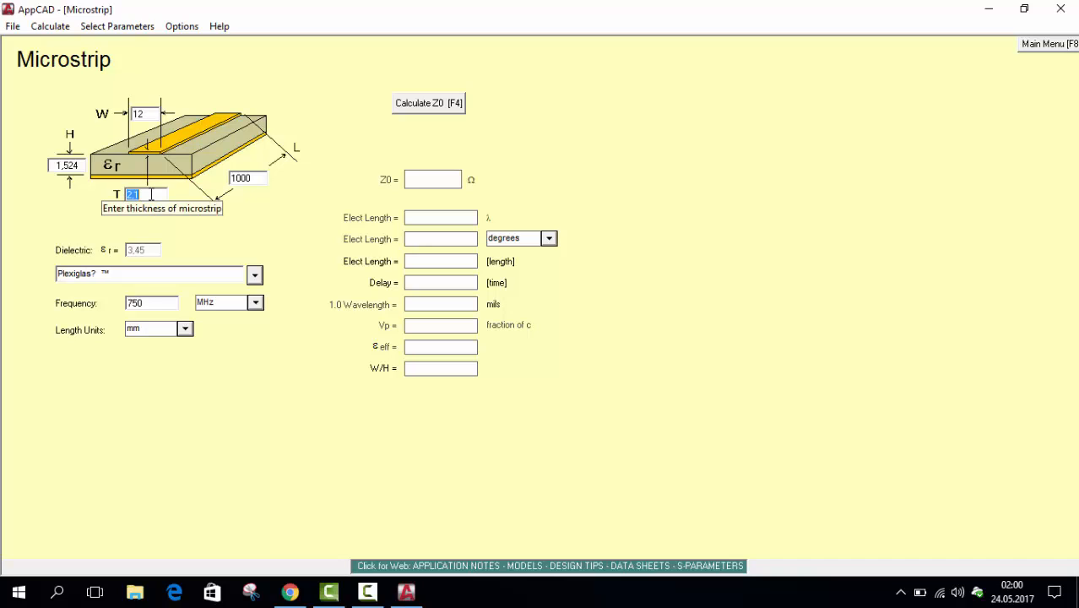
pyautogui.write('0,035')
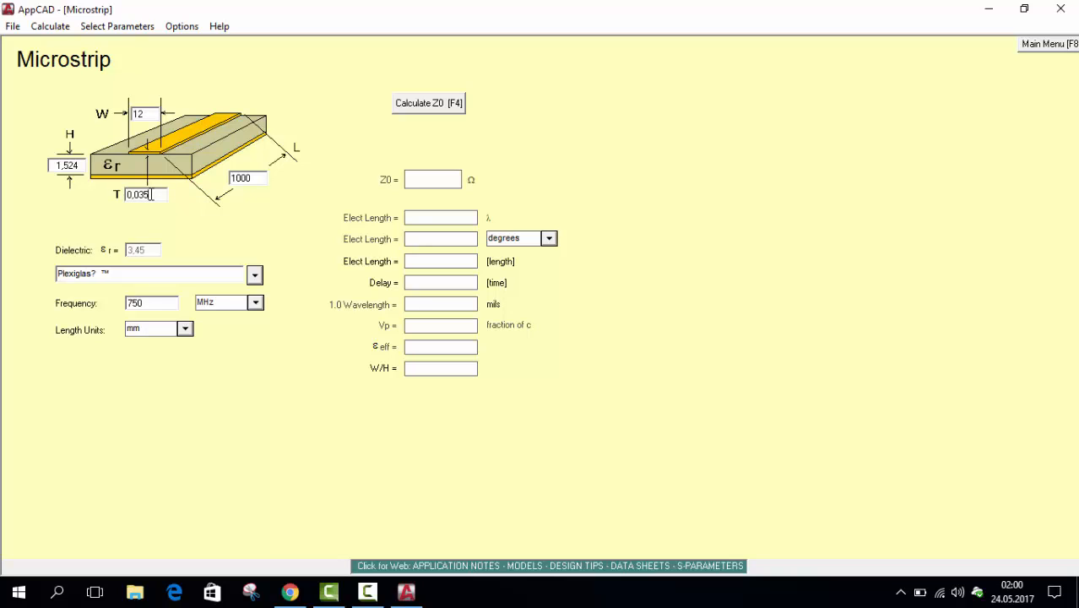
# Calculate Z0 with the existing 12 mm line width and 1000 mm line length
pyautogui.doubleClick(146, 115)
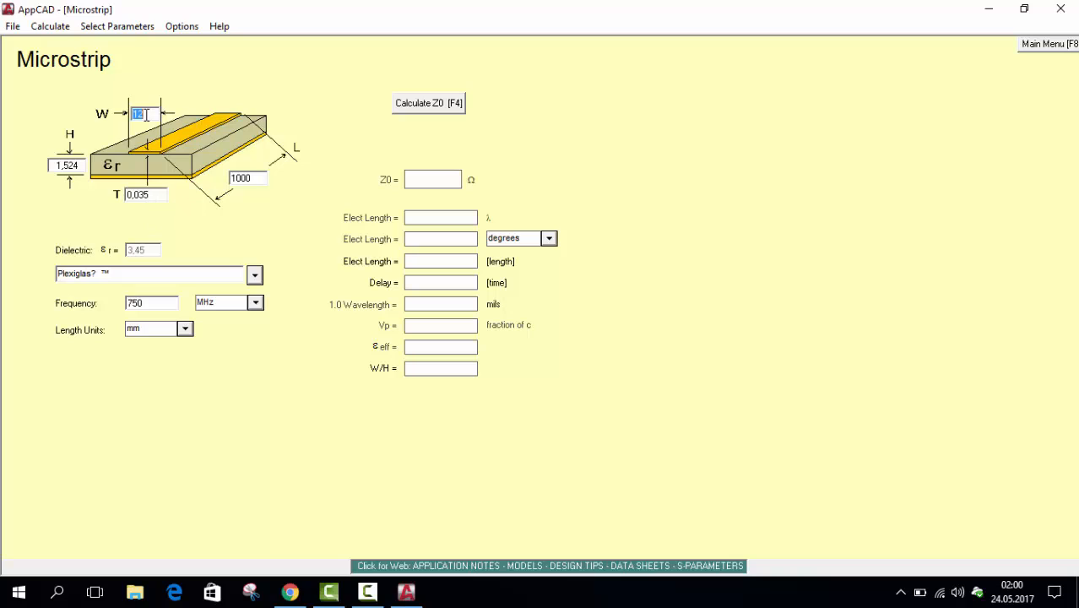
pyautogui.click(252, 181)
pyautogui.click(445, 105)
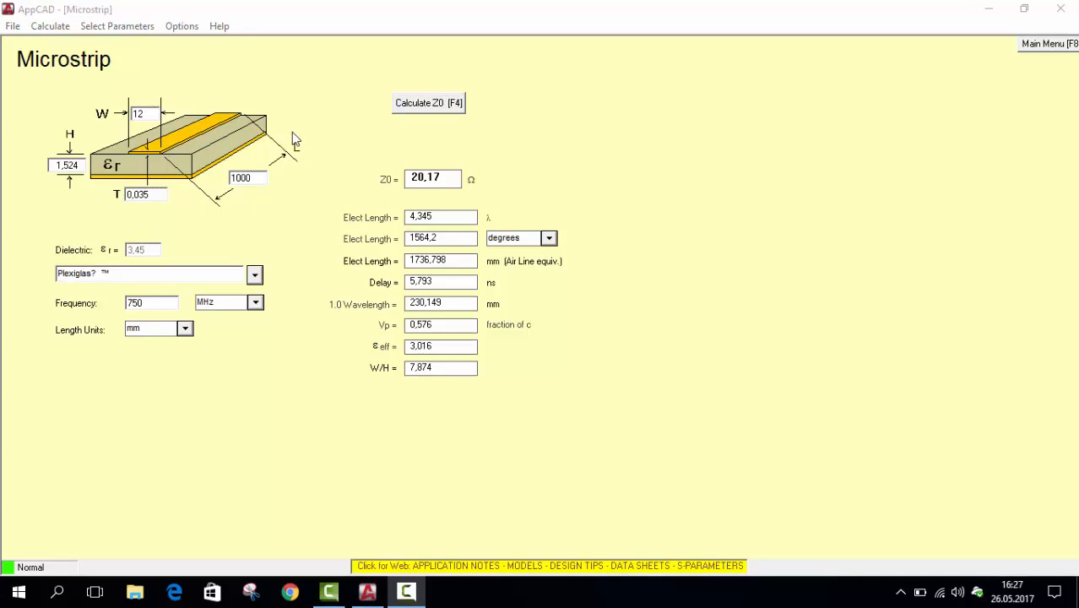
# Set the line width W to 3,43 mm and recalculate Z0
pyautogui.moveTo(151, 115); pyautogui.dragTo(125, 121)
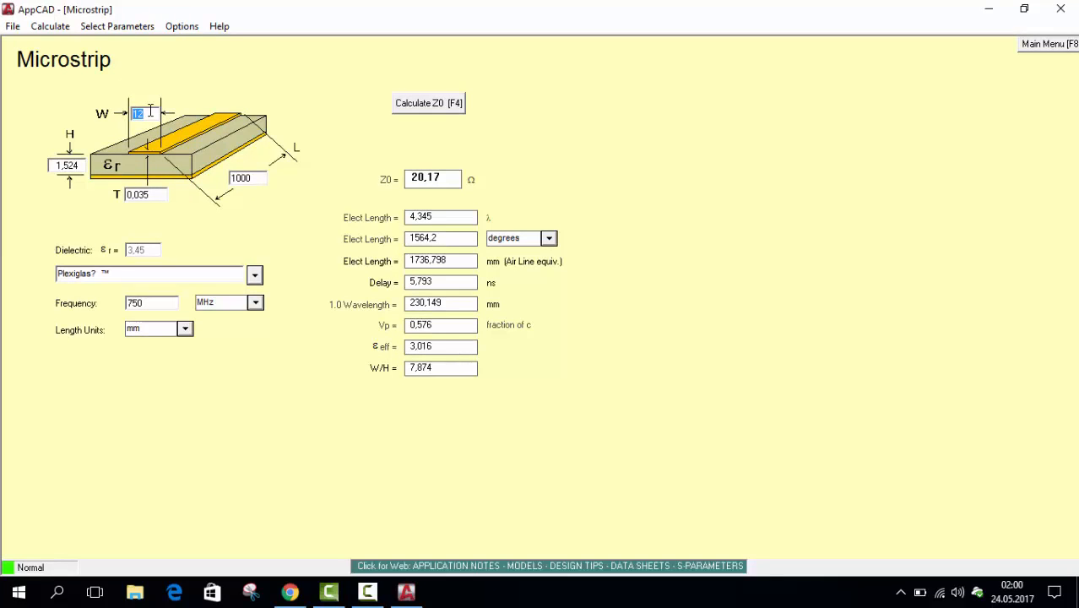
pyautogui.write('3,43')
pyautogui.click(414, 108)
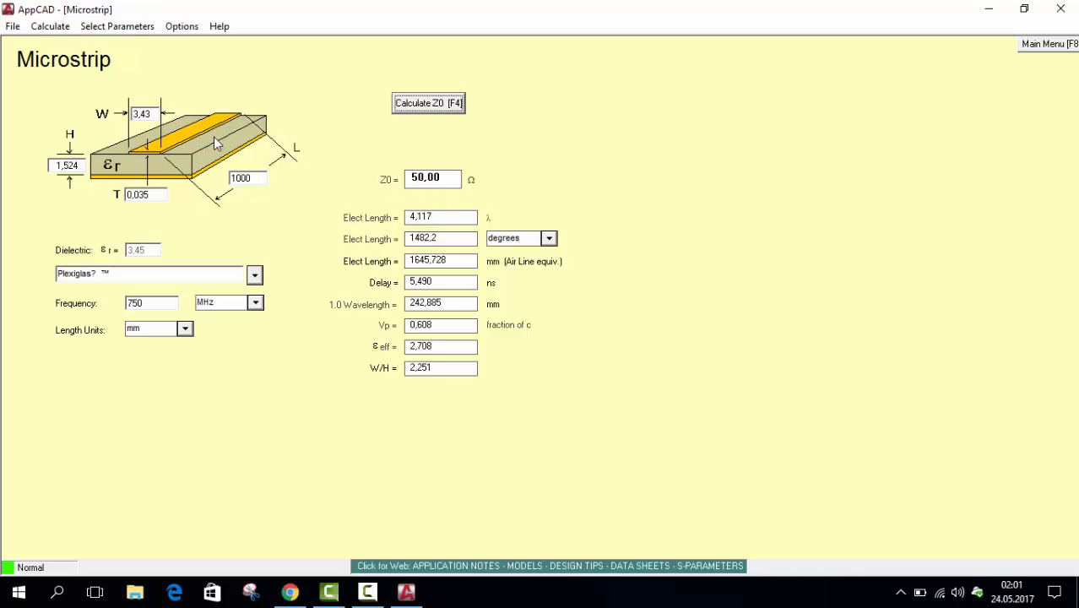
# Try line widths of 3 mm and 4 mm, recalculating Z0 for each
pyautogui.click(155, 114)
pyautogui.doubleClick(155, 114)
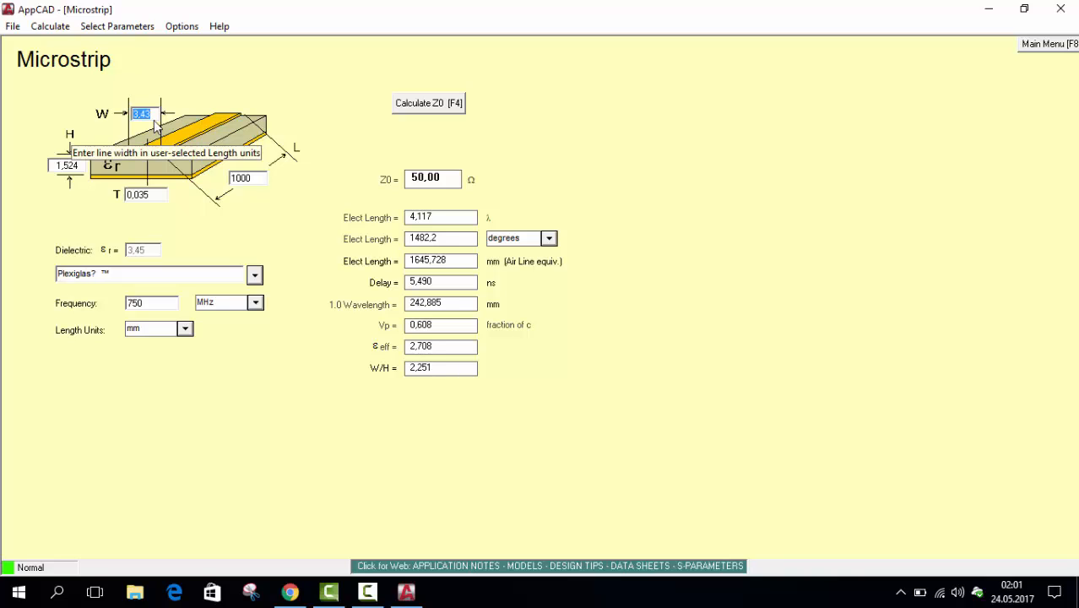
pyautogui.write('3')
pyautogui.click(400, 103)
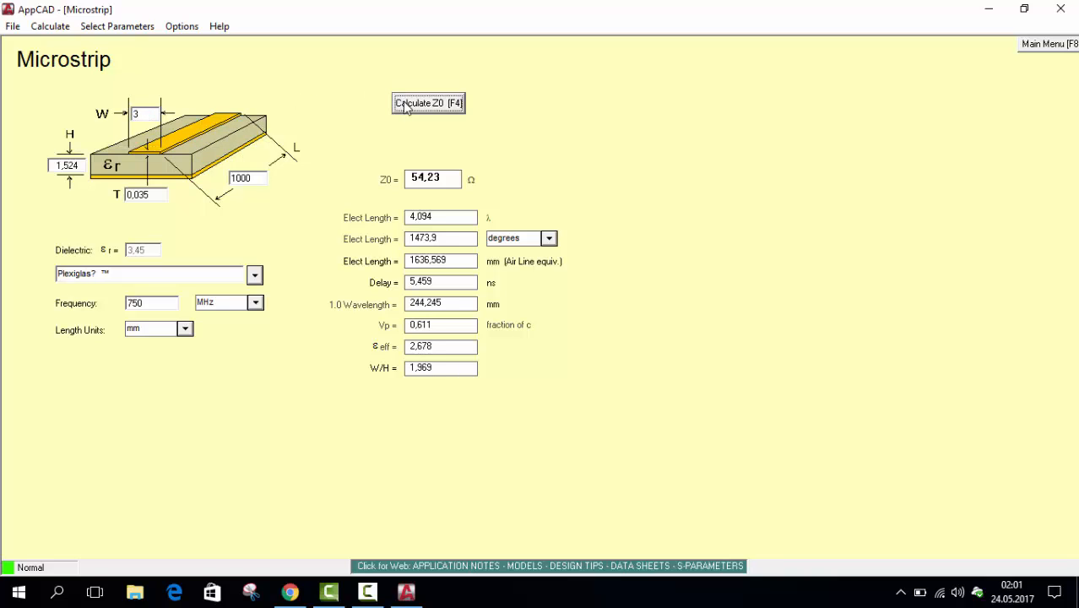
pyautogui.doubleClick(146, 111)
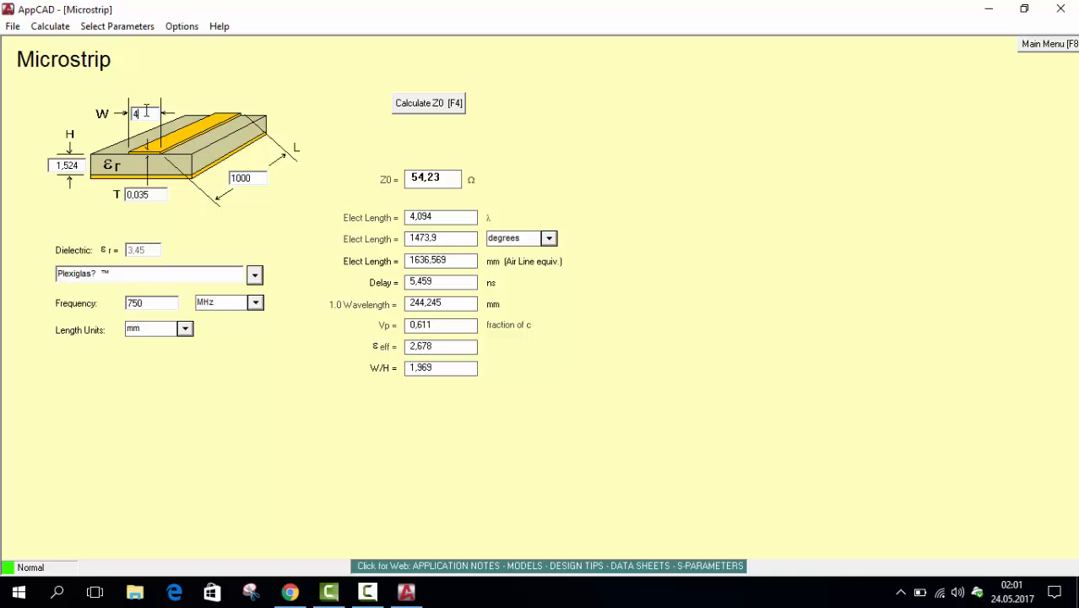
pyautogui.write('4')
pyautogui.click(424, 105)
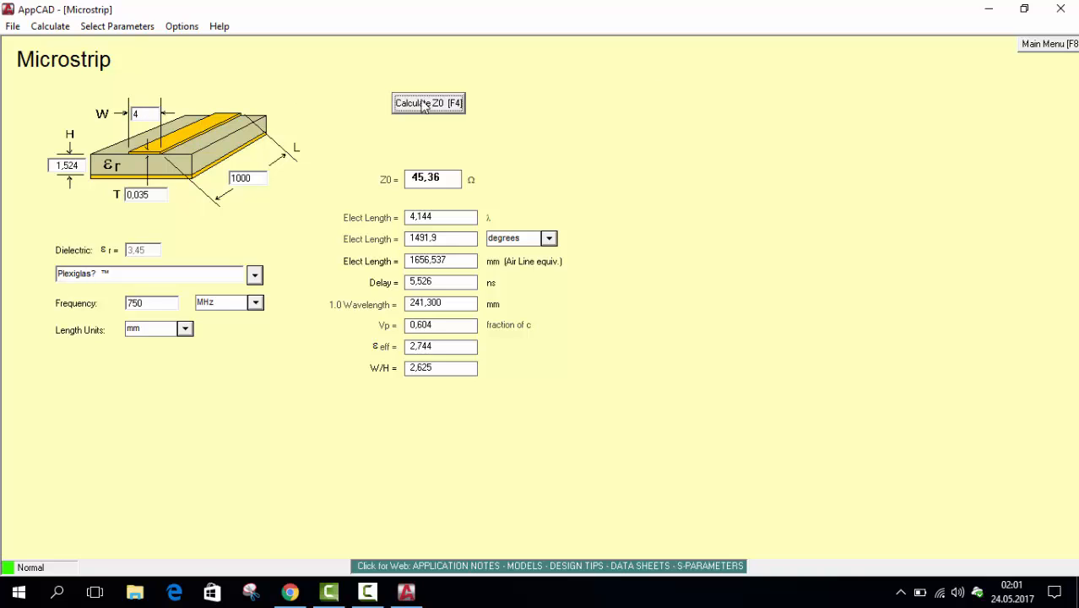
# Recalculate Z0 with the line width at 3,5 mm, then return the width to 3,43 mm and recalculate
pyautogui.click(137, 113)
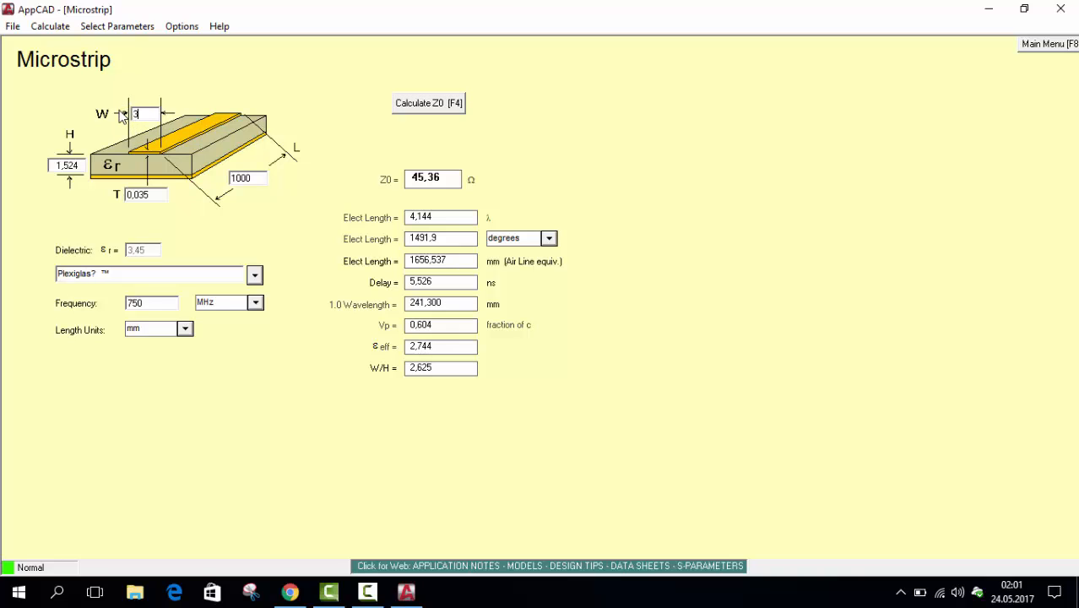
pyautogui.write('3,5')
pyautogui.click(414, 103)
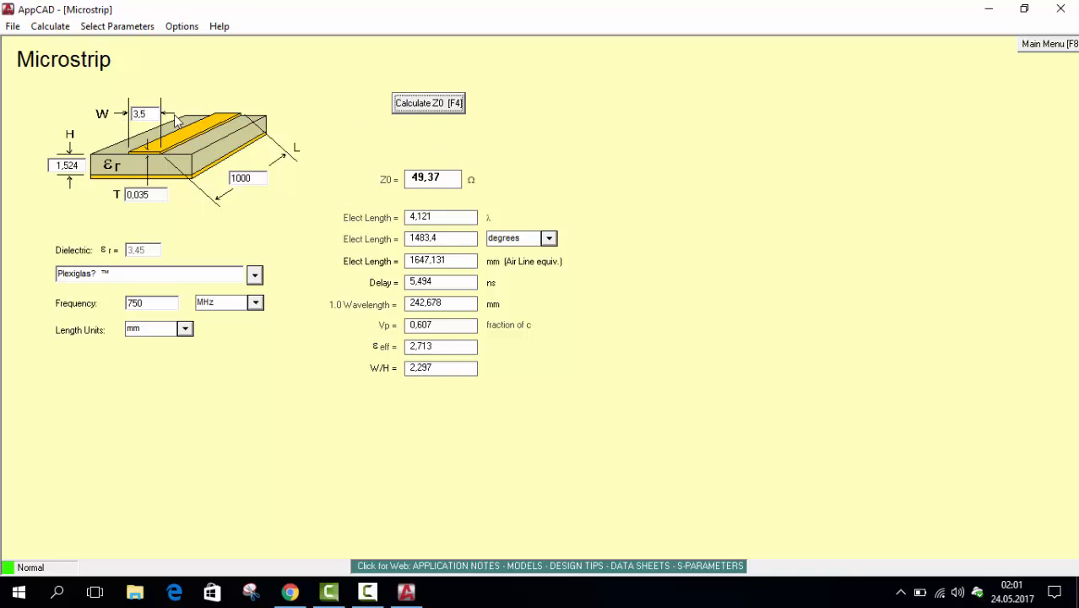
pyautogui.click(143, 114)
pyautogui.write('3,')
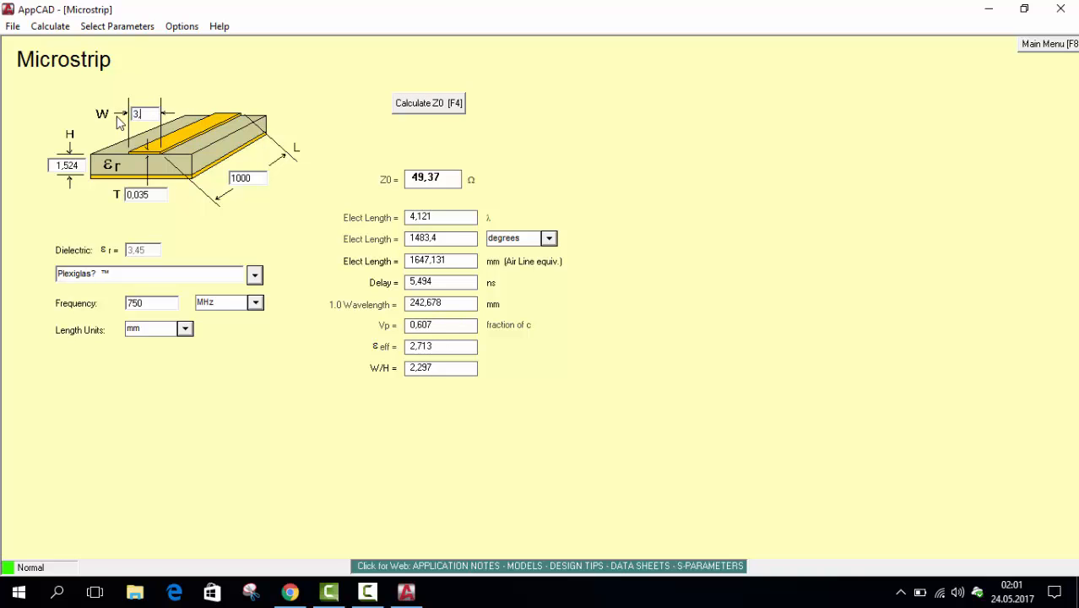
pyautogui.click(424, 115)
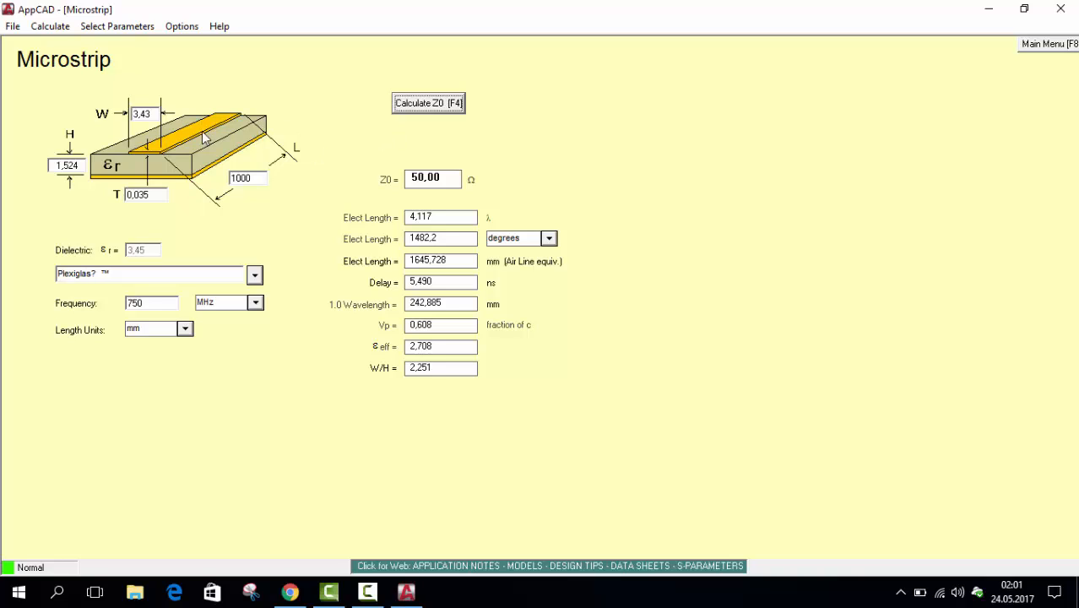
# Try line widths of 2 mm and 1,5 mm, recalculating Z0 for each
pyautogui.click(145, 114)
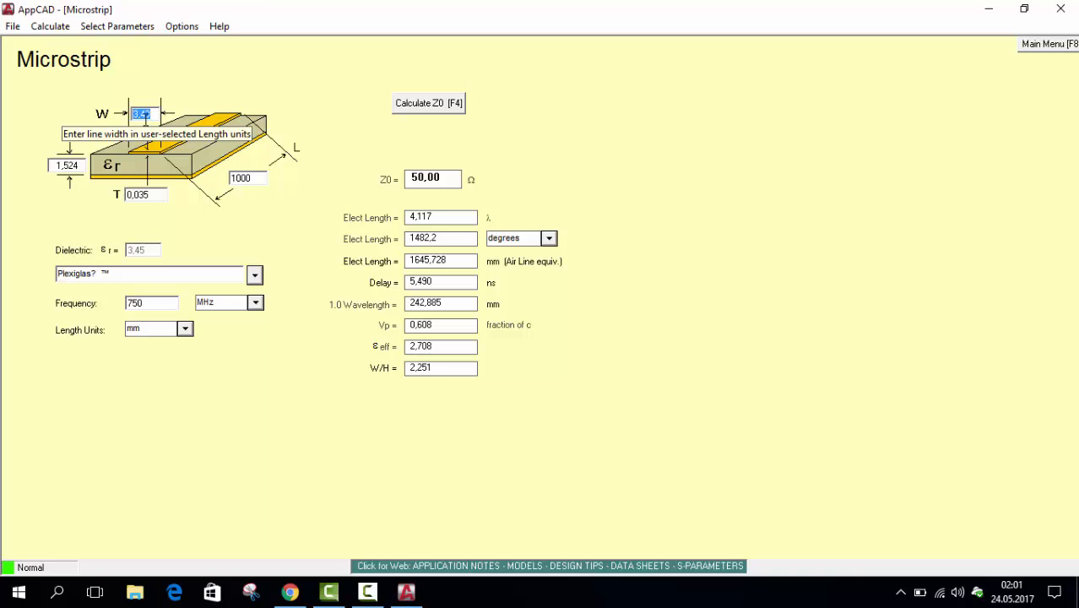
pyautogui.write('2')
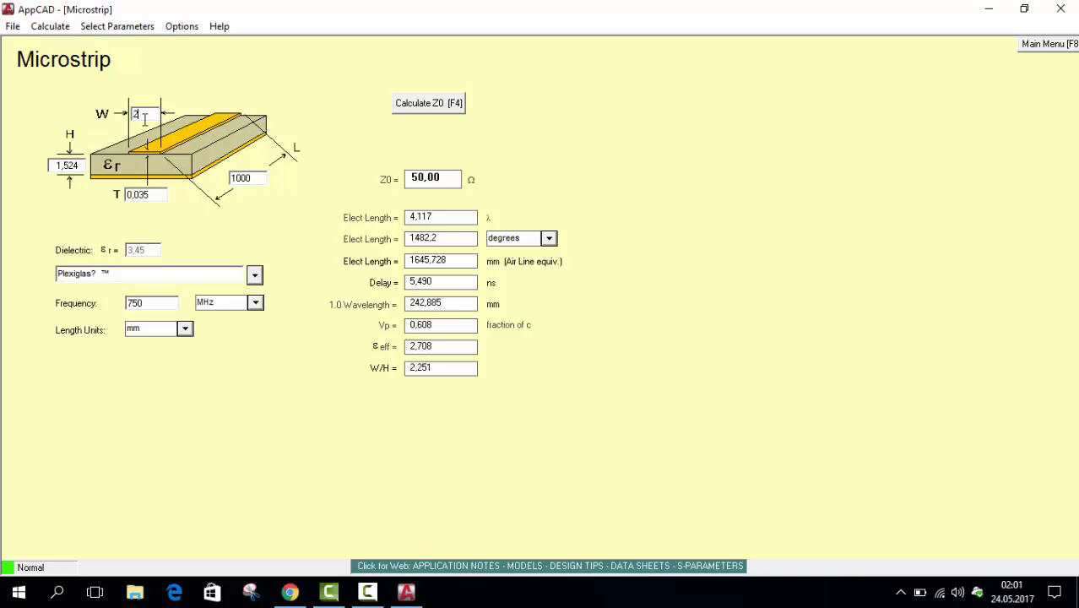
pyautogui.click(431, 103)
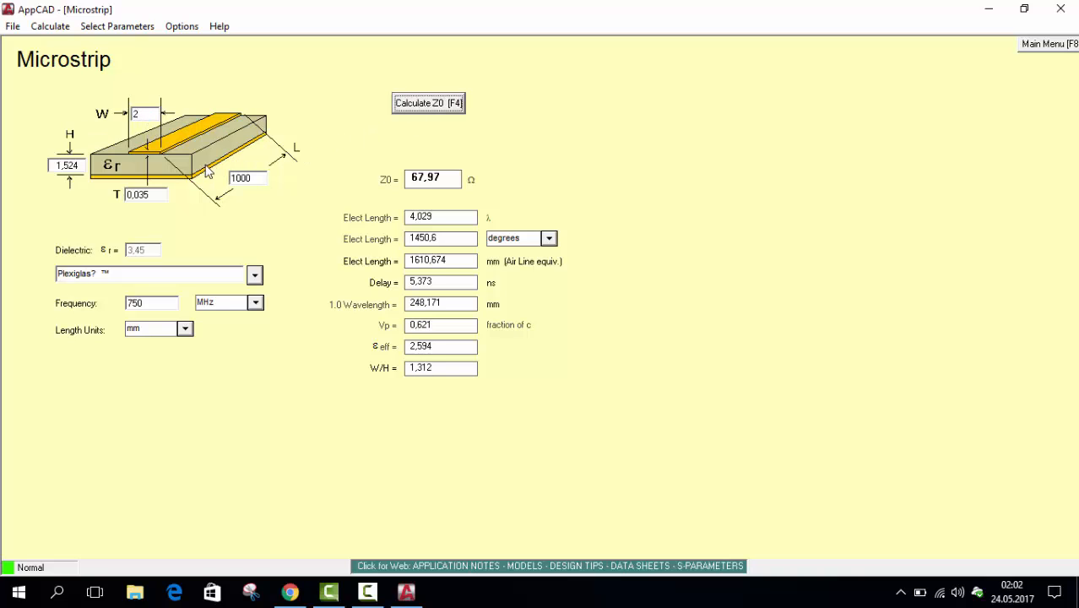
pyautogui.click(140, 115)
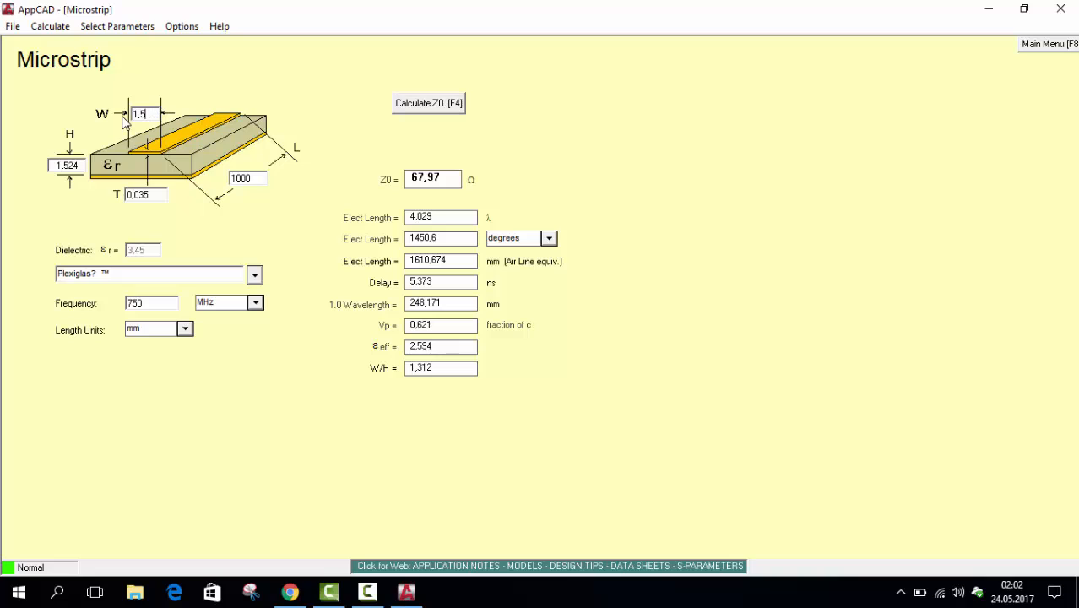
pyautogui.write('1,5')
pyautogui.click(445, 104)
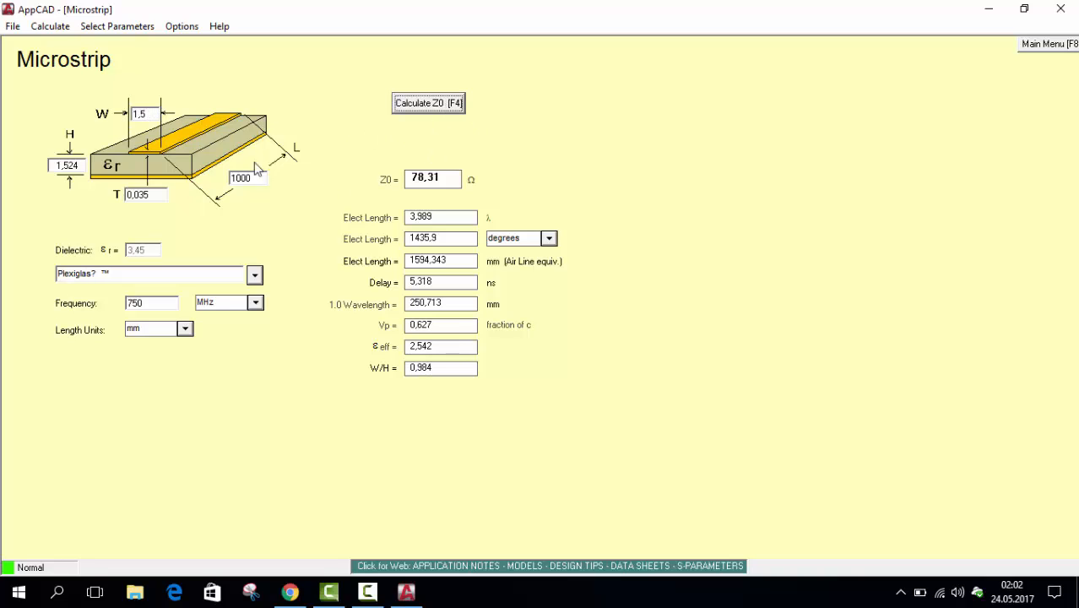
# Set the line width W to 1,888 mm and recalculate Z0
pyautogui.click(155, 115)
pyautogui.write('1')
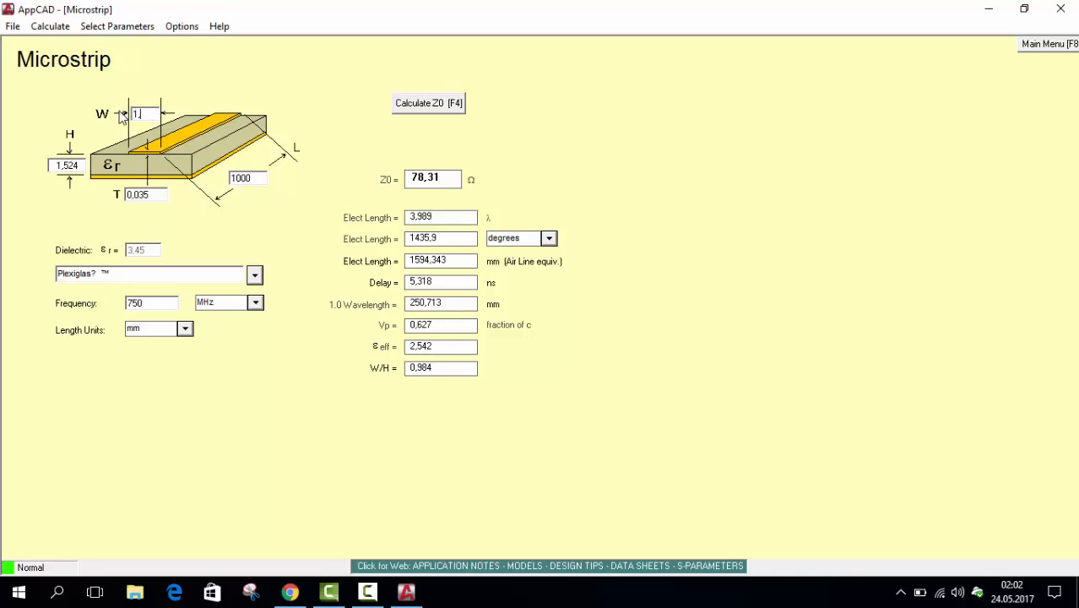
pyautogui.write(',888')
pyautogui.click(443, 106)
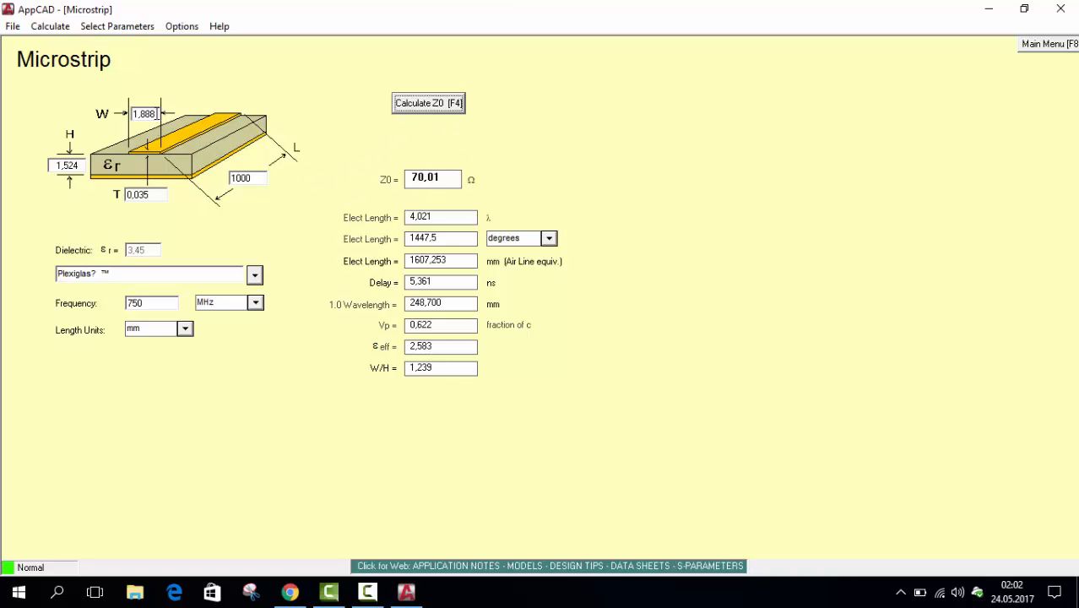
# Try entering the line width W with a decimal point as 1.888 mm and calculating Z0
pyautogui.moveTo(157, 113); pyautogui.dragTo(140, 114)
pyautogui.click(141, 115)
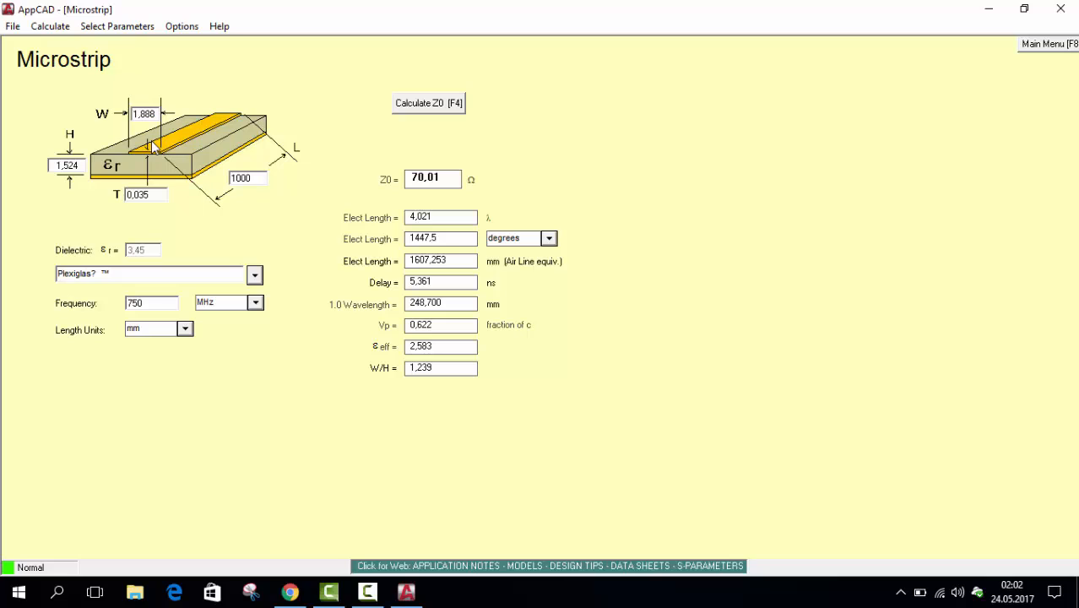
pyautogui.press('BackSpace')
pyautogui.write('.')
pyautogui.click(417, 110)
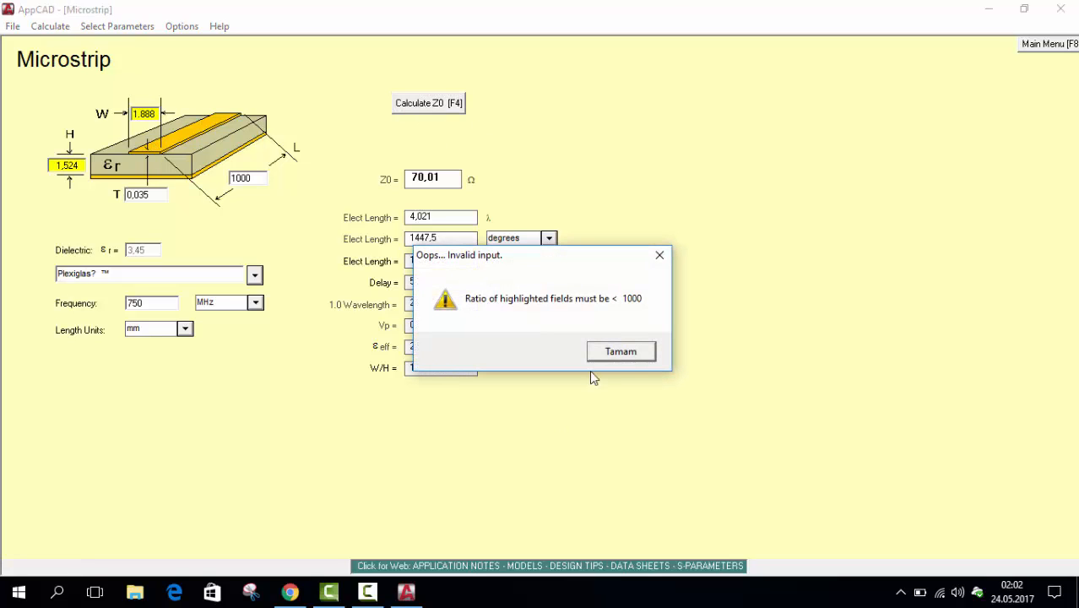
pyautogui.click(632, 355)
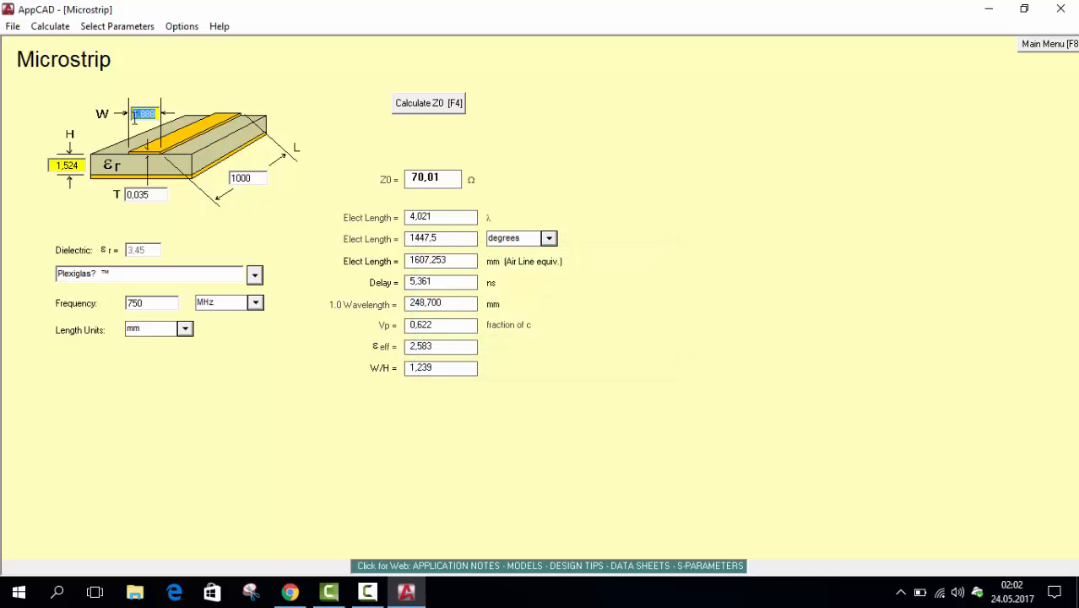
# Try a line width W of 3.5 mm, written with a decimal point, and recalculate Z0
pyautogui.click(155, 116)
pyautogui.press('BackSpace')
pyautogui.press('BackSpace')
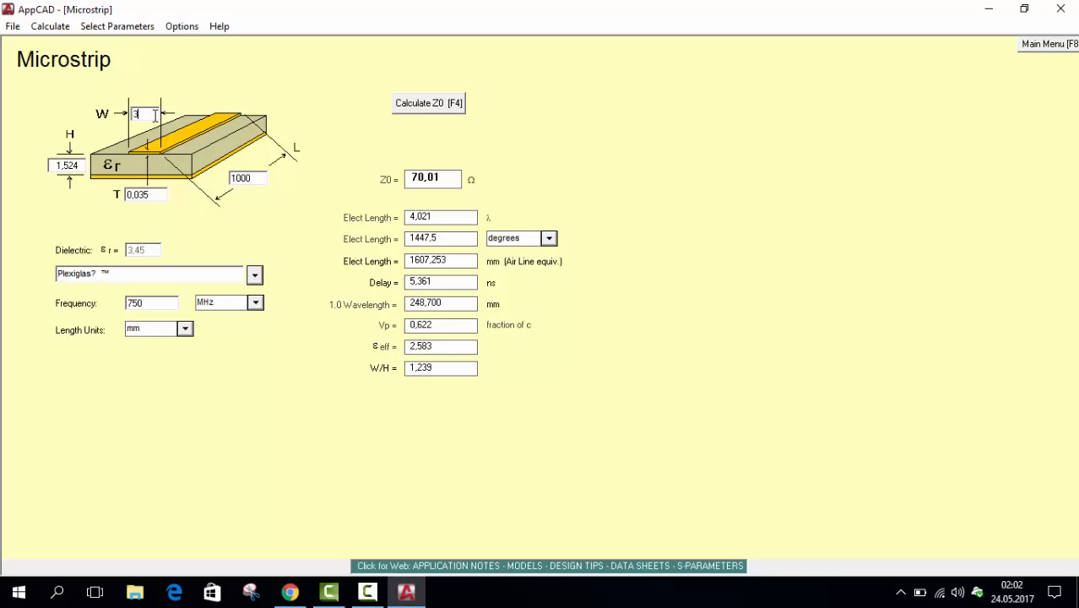
pyautogui.click(449, 103)
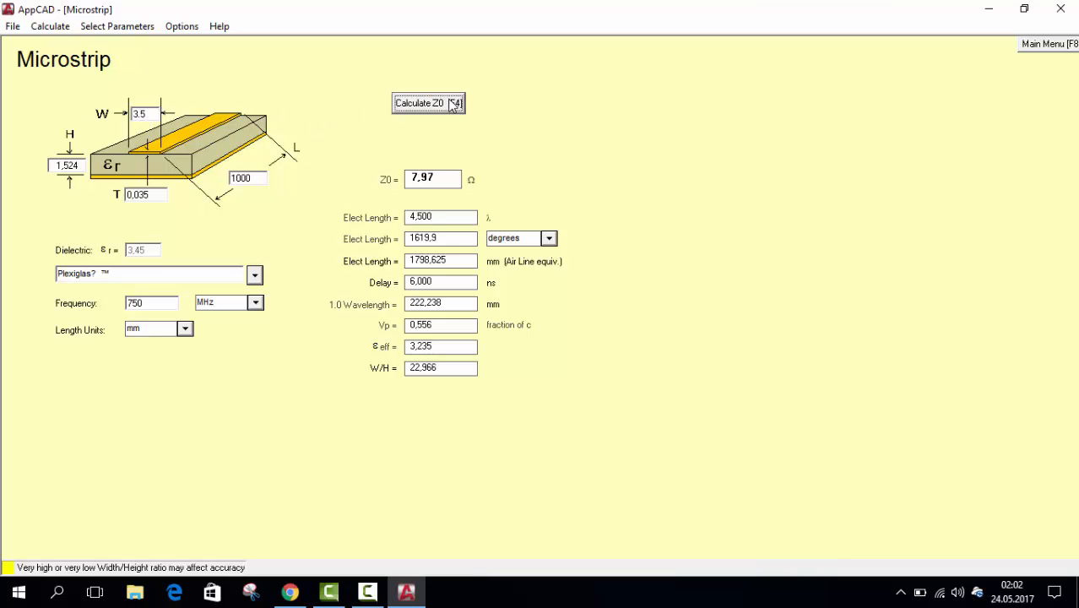
# Set the line width W to 3,43 mm using a decimal comma and recalculate Z0
pyautogui.click(149, 116)
pyautogui.doubleClick(150, 116)
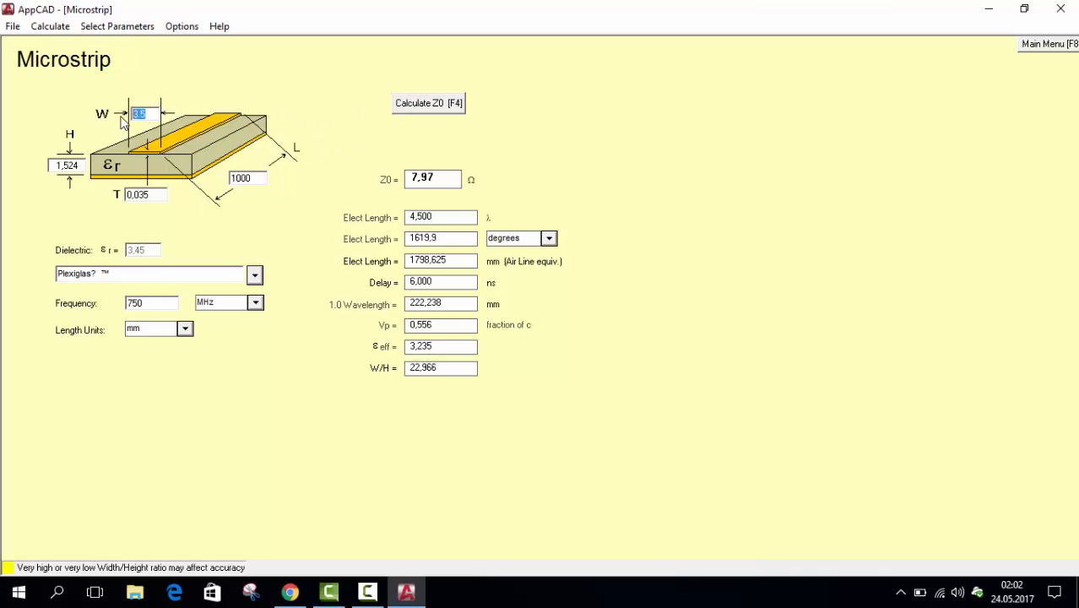
pyautogui.click(147, 116)
pyautogui.click(416, 104)
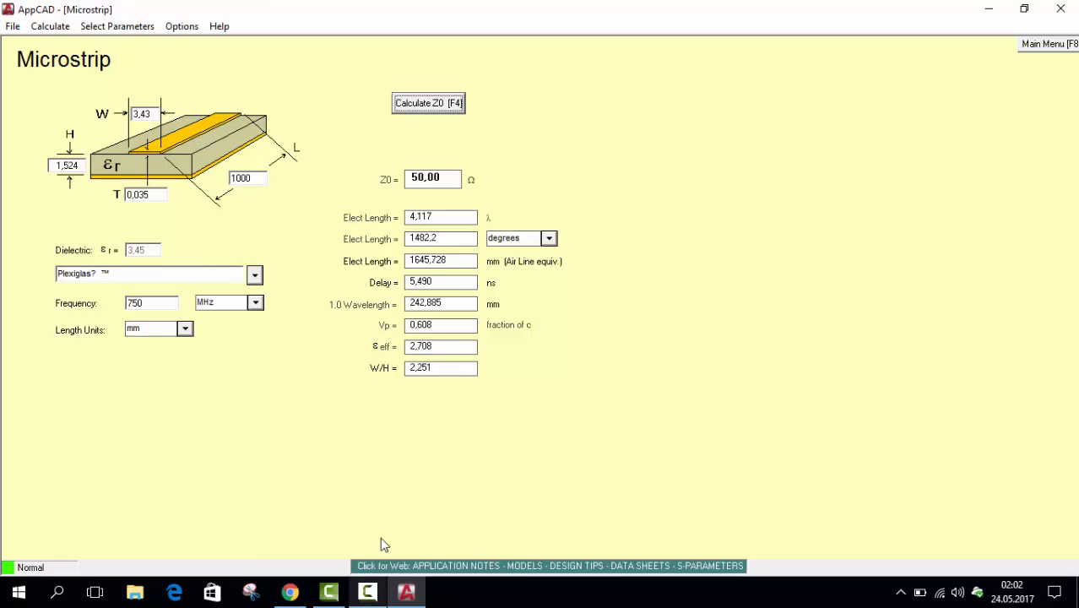